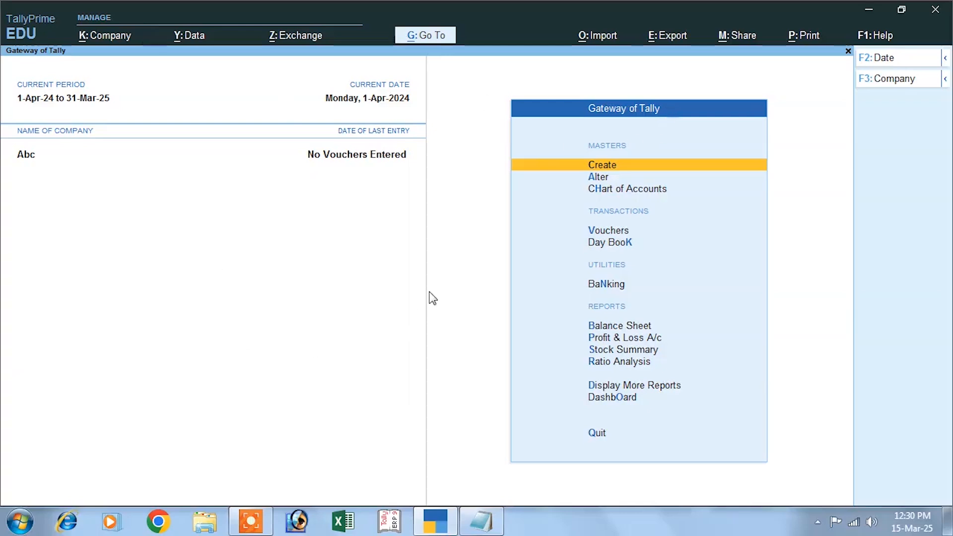
- Open the company features of Abc and enter its Goods and Services Tax (GST) registration details
click(102, 36)
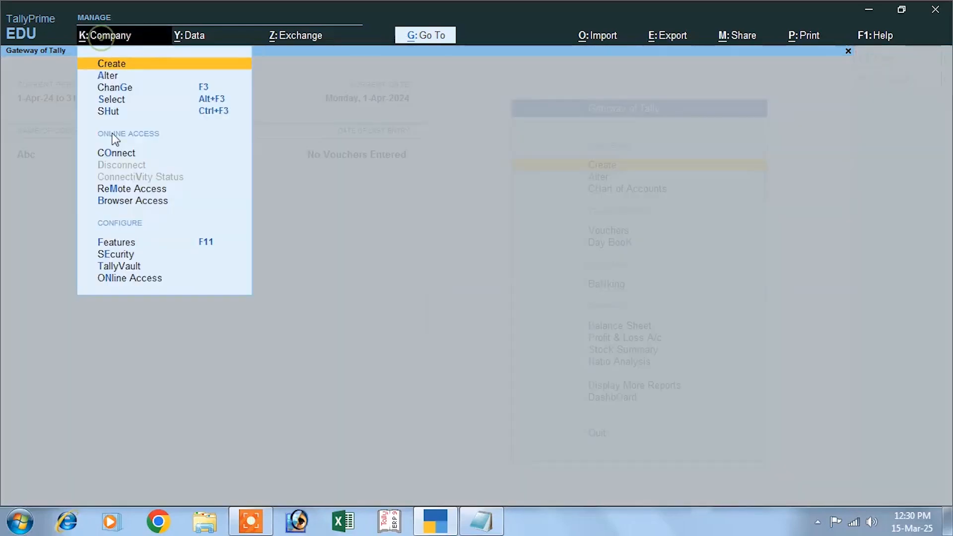
click(199, 241)
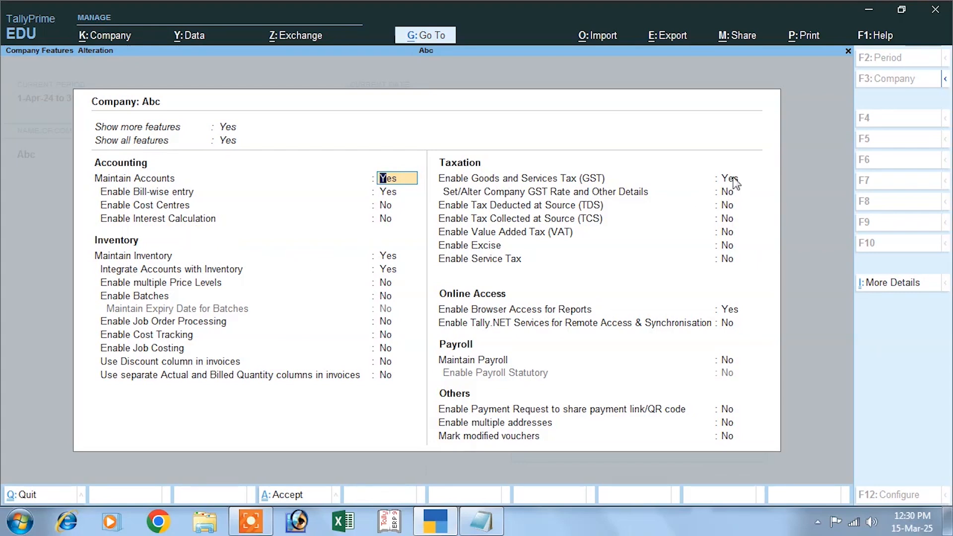
click(734, 178)
key(Return)
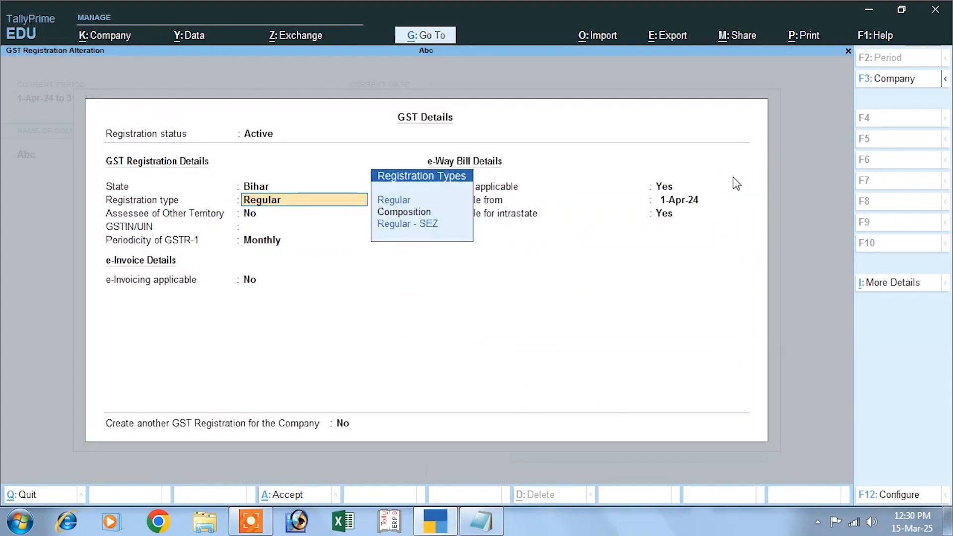
- Keep the GST registration type Regular, with assessee of other territory at No, and enter the company's GSTIN/UIN
key(Return)
key(Return)
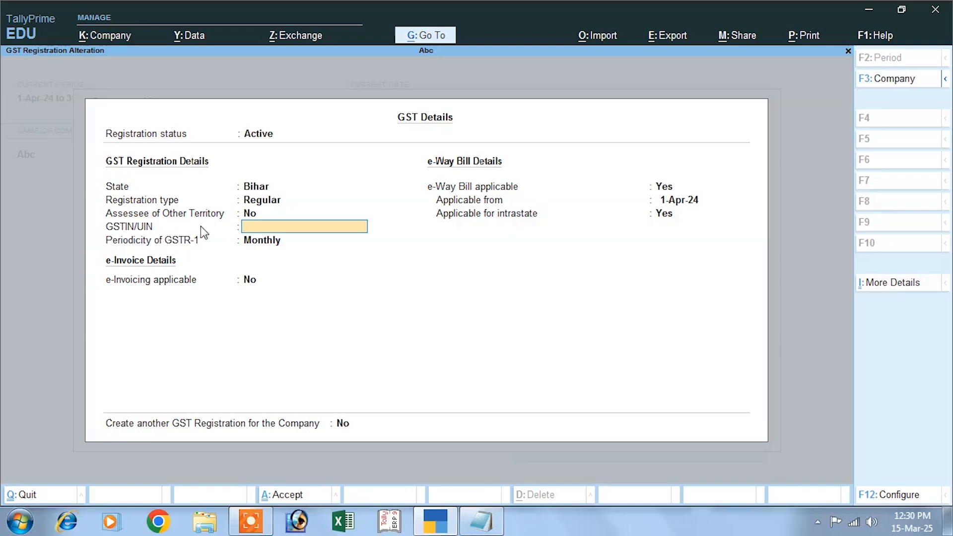
text(DS5FDS54FD5S465)
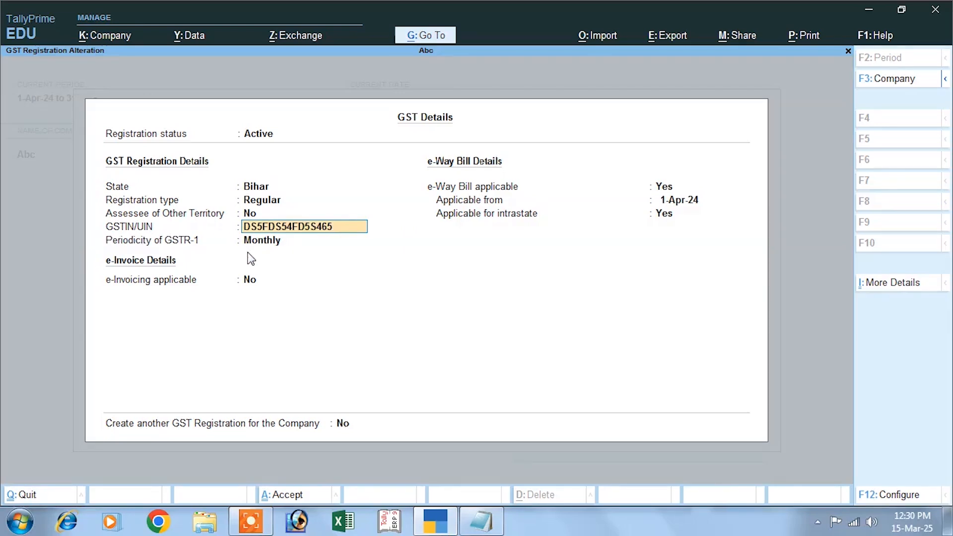
key(Return)
- Accept the remaining GST registration details with their existing values and save the company features
key(Return)
key(Return)
key(Return)
key(Return)
key(Return)
key(Return)
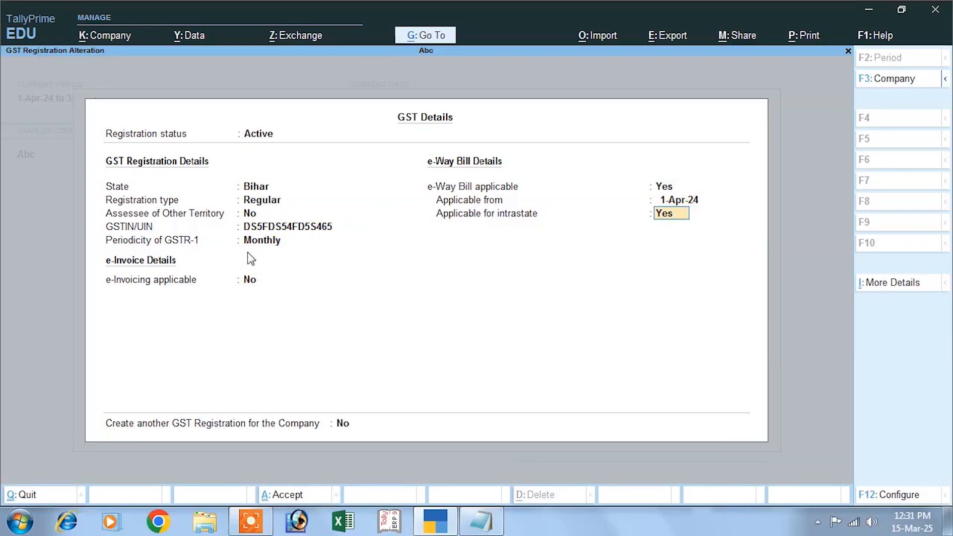
key(Return)
key(Return)
key(Return)
key(Return)
key(Return)
key(Return)
key(Return)
key(Return)
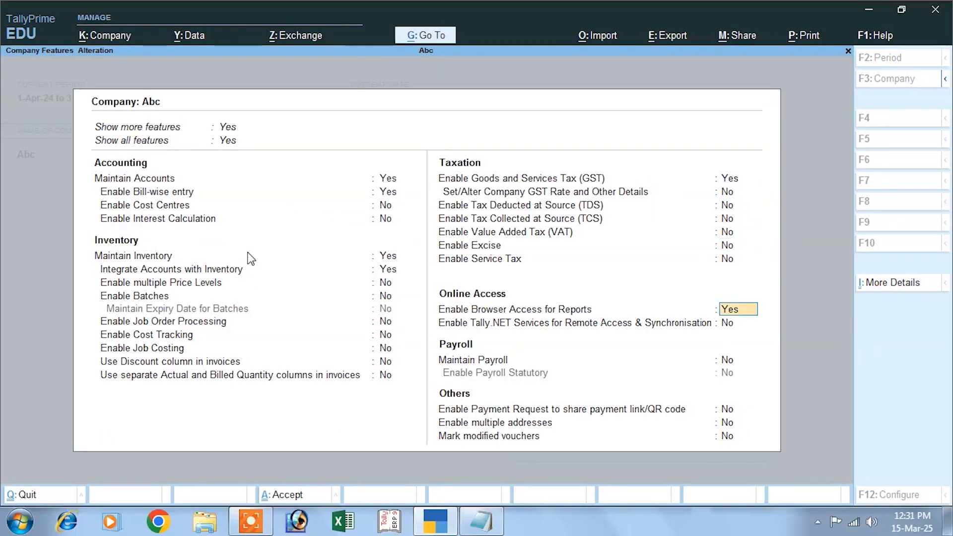
key(Return)
key(Return)
key(Return)
key(Return)
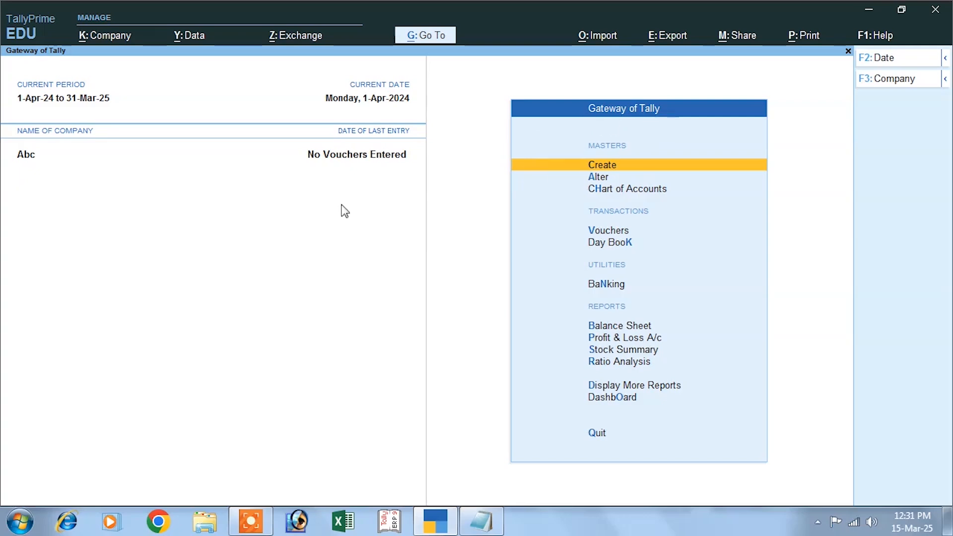
- Start a voucher entry, show the inactive voucher types and activate the Purchase Order type
click(605, 233)
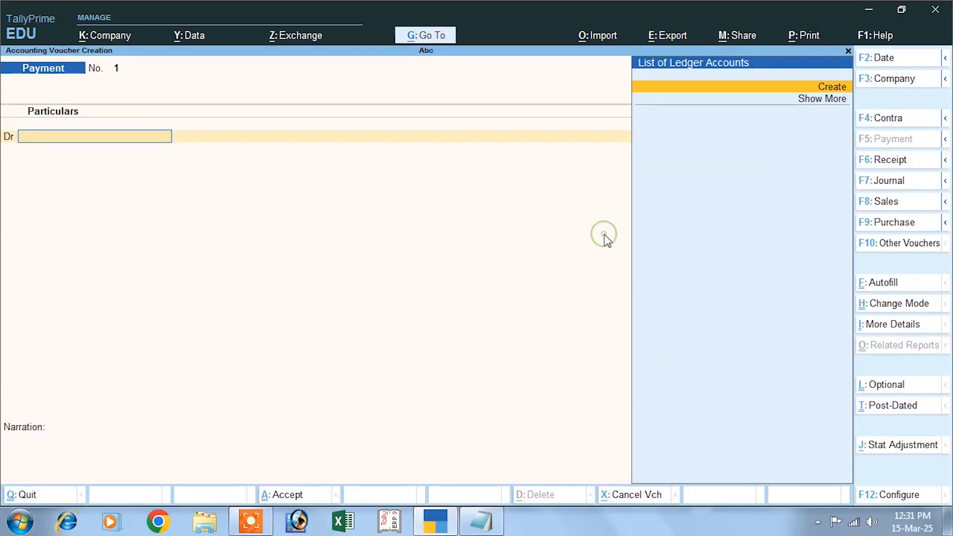
click(899, 245)
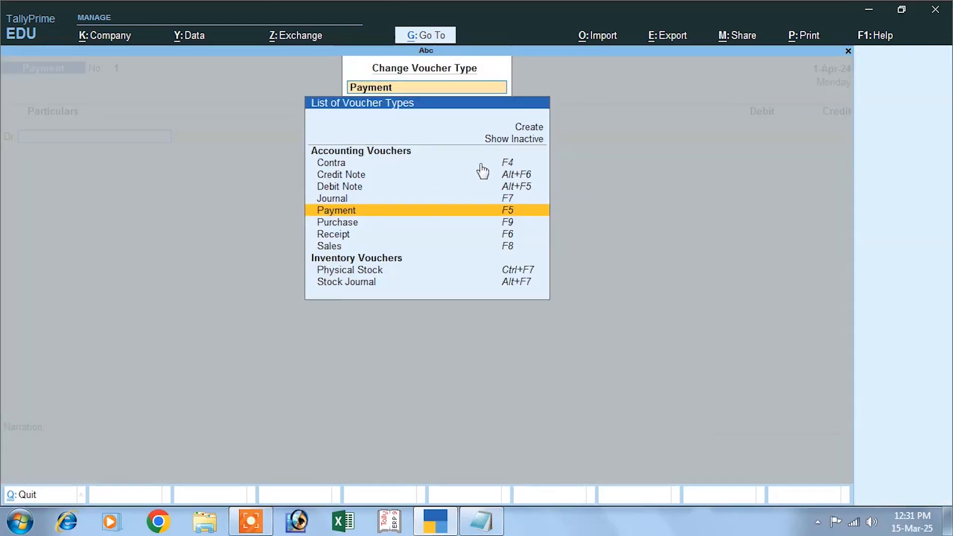
click(499, 141)
click(499, 141)
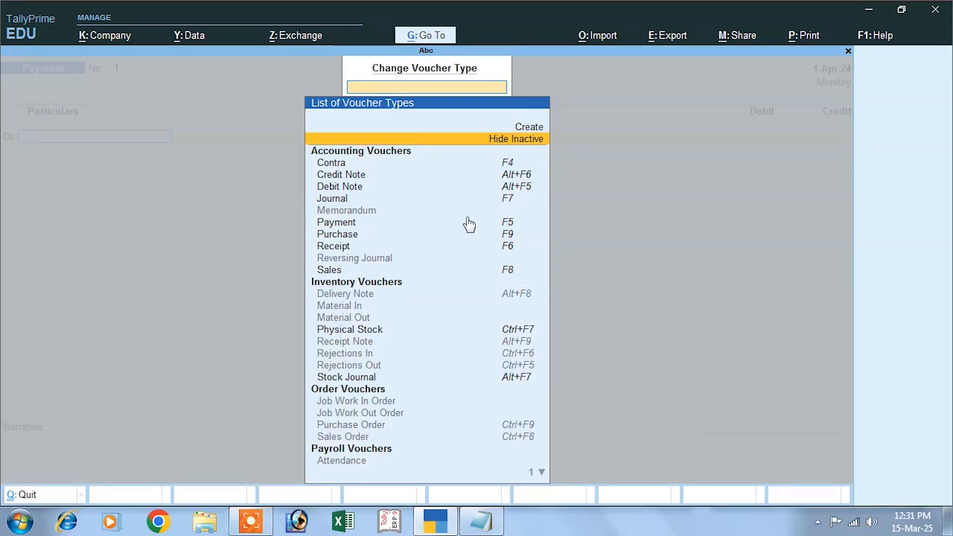
click(351, 426)
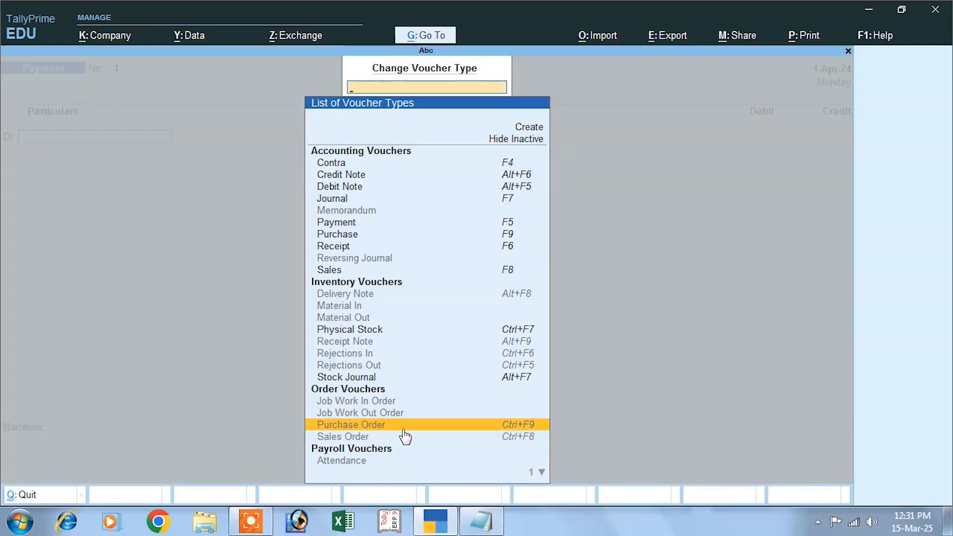
click(432, 426)
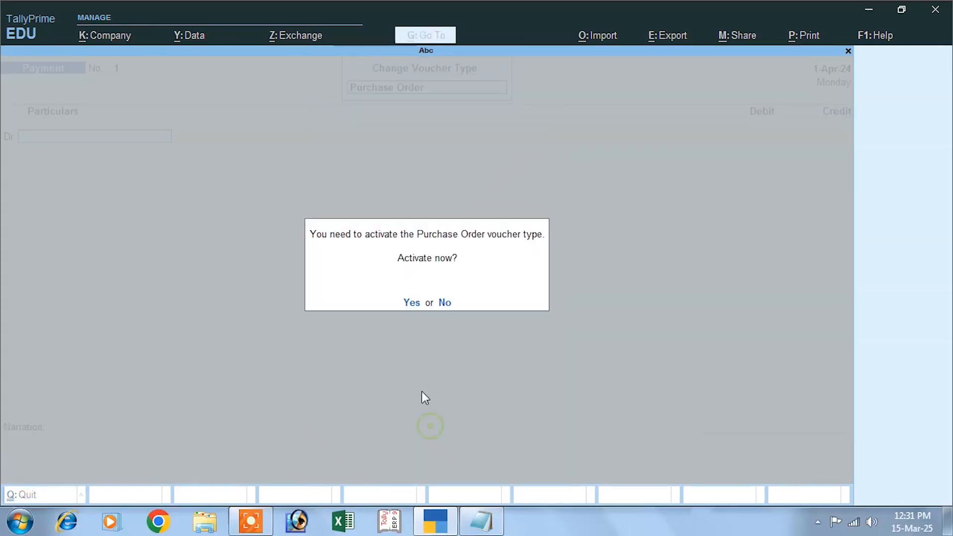
click(414, 303)
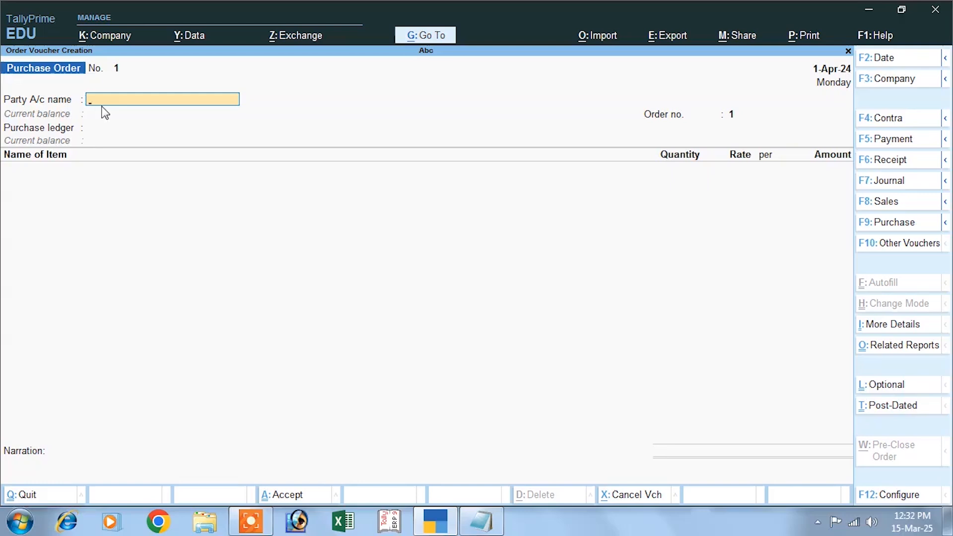
- Create a ledger from the order's party account, enter the supplier's name and place it under Sundry Creditors
key(alt+c)
text(M)
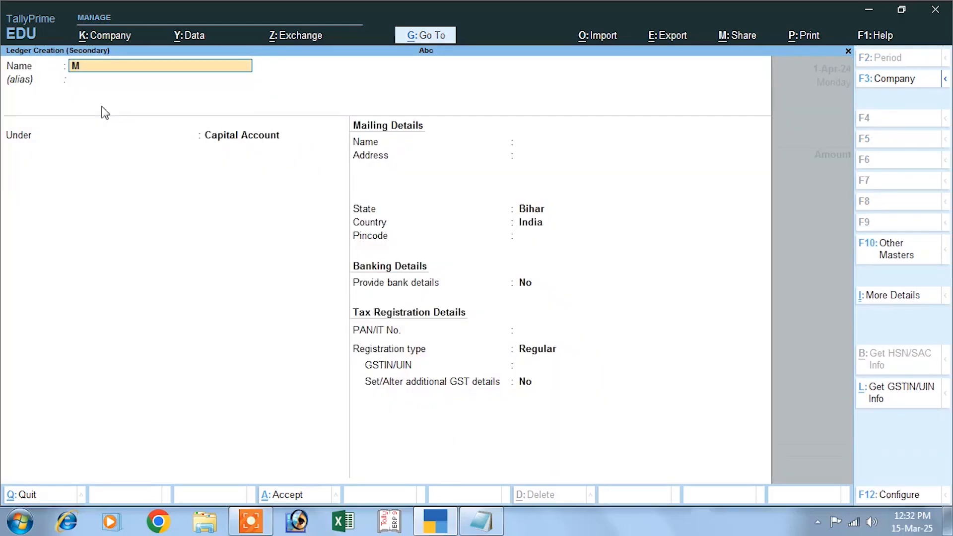
text(r a)
key(Return)
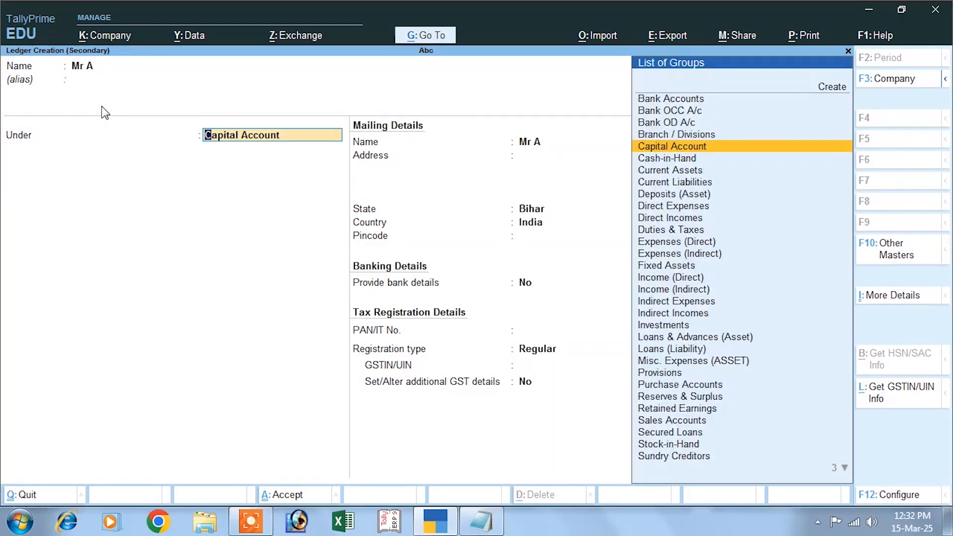
text(S)
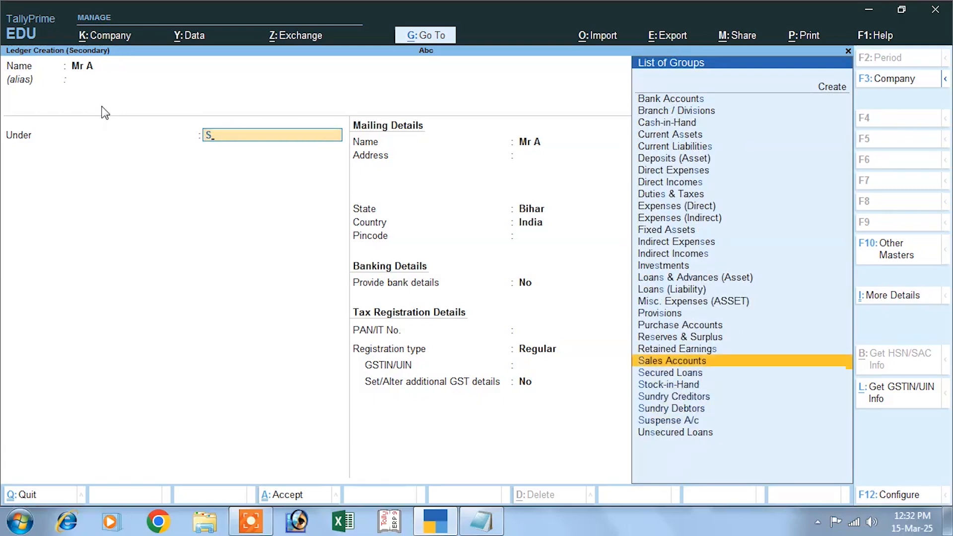
key(Down)
key(Down)
key(Down)
key(Return)
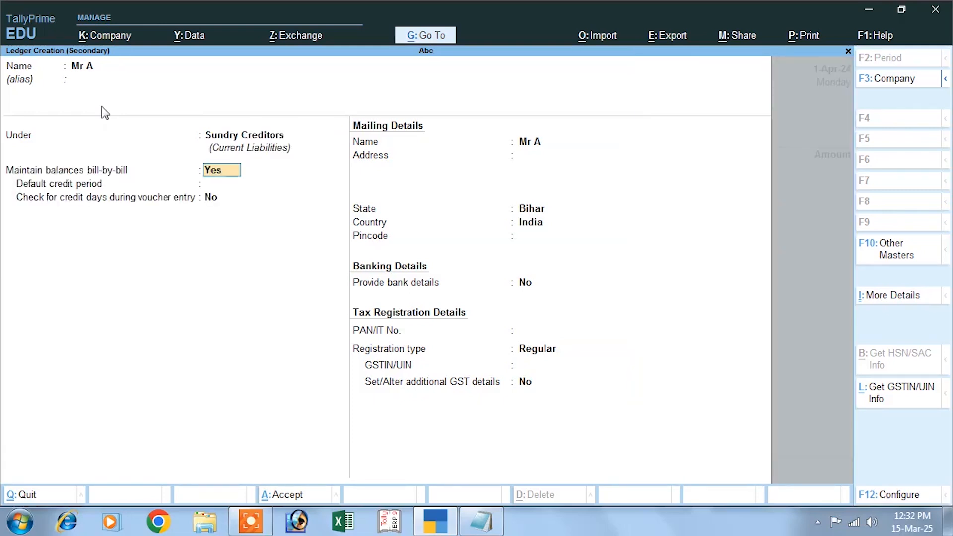
- Keep bill-by-bill balances on, the default credit period blank and the credit days check off for the supplier ledger
key(Return)
key(Return)
key(Return)
key(Return)
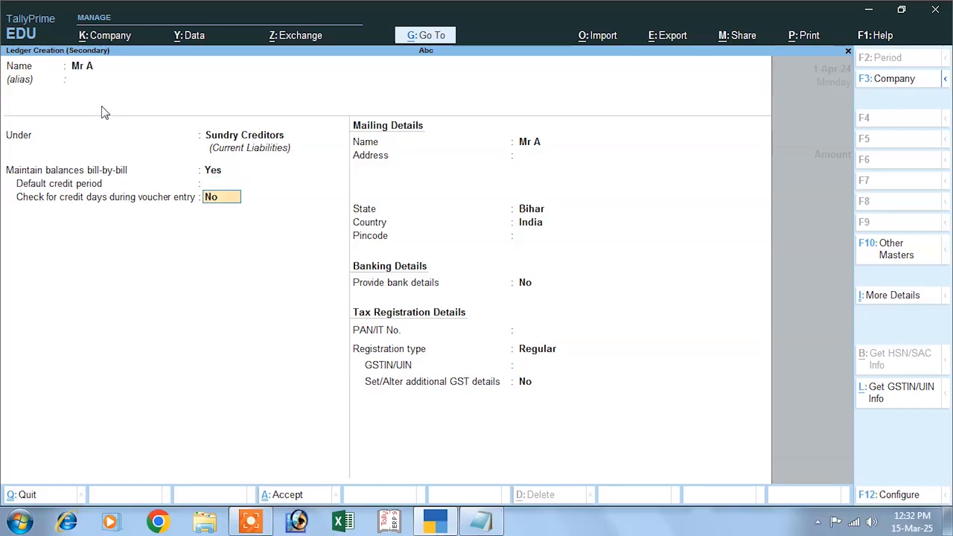
key(Return)
key(Return)
key(Return)
key(Return)
key(Return)
key(Return)
key(Return)
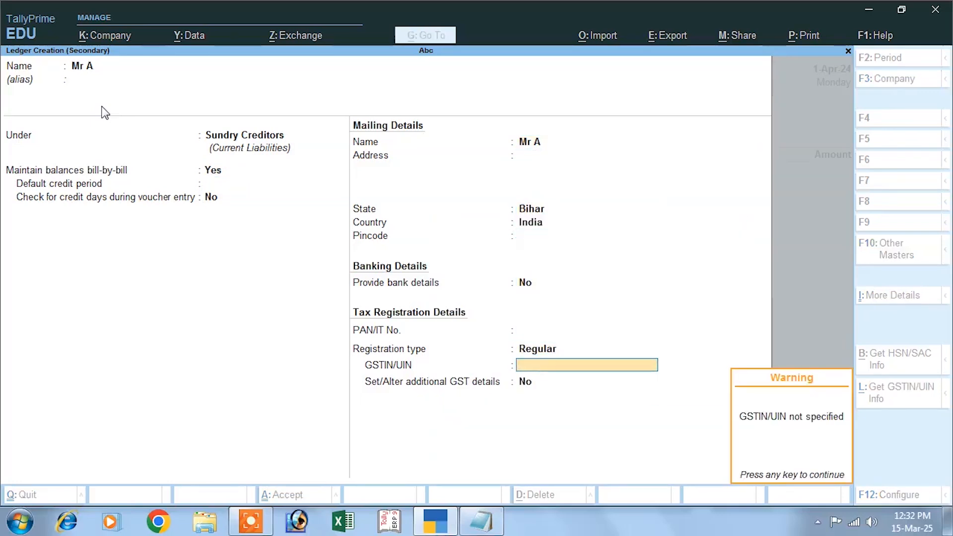
- Set the state in the supplier ledger's mailing details to Andhra Pradesh
key(Up)
key(Up)
key(Up)
key(Up)
key(Up)
key(Up)
key(Up)
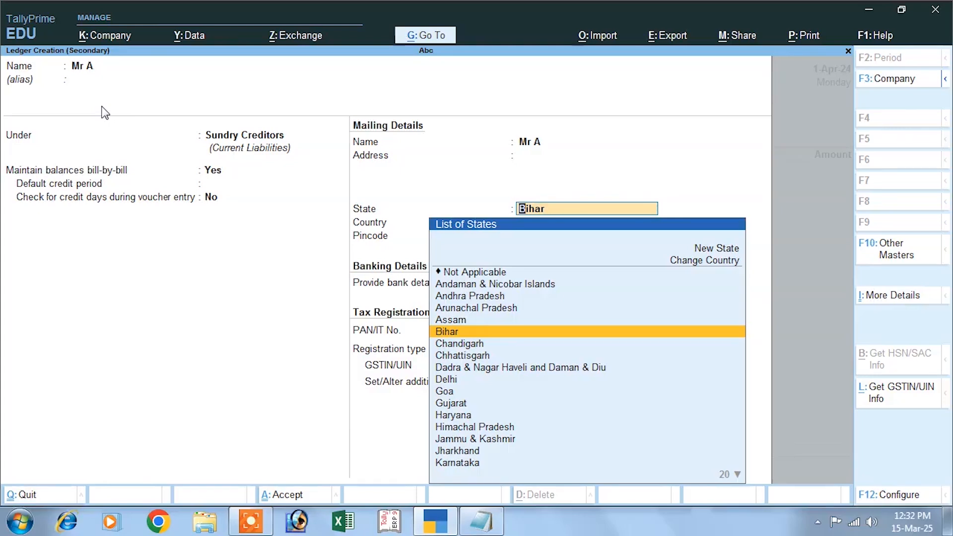
key(Up)
key(Up)
key(Up)
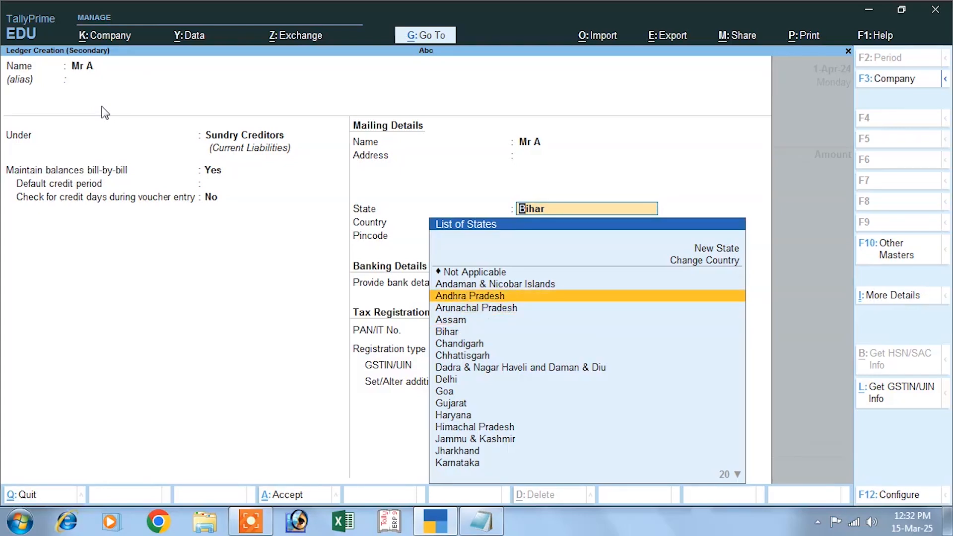
key(Return)
- Keep the Regular registration type, leave the PAN and GSTIN blank, and save the supplier ledger
key(Return)
key(Return)
key(Return)
key(Return)
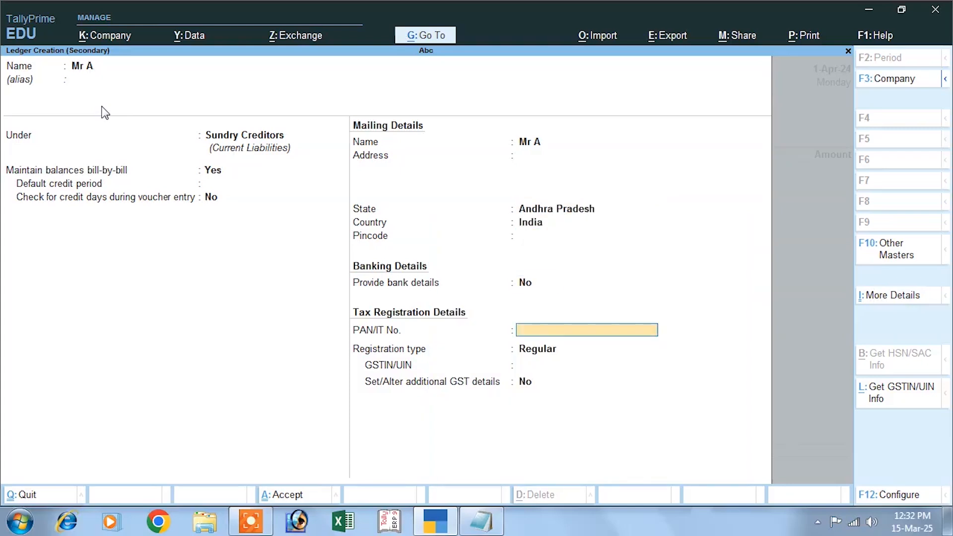
key(Return)
key(Return)
key(Return)
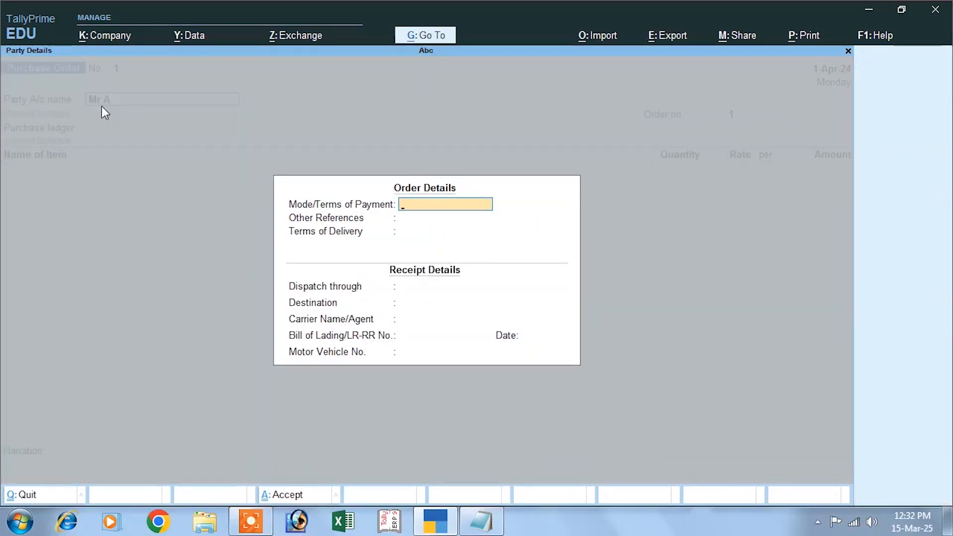
- Leave the purchase order's order details and receipt details blank and accept them
key(Return)
key(Return)
key(Return)
key(Return)
key(Return)
key(Return)
key(Return)
key(Return)
key(Return)
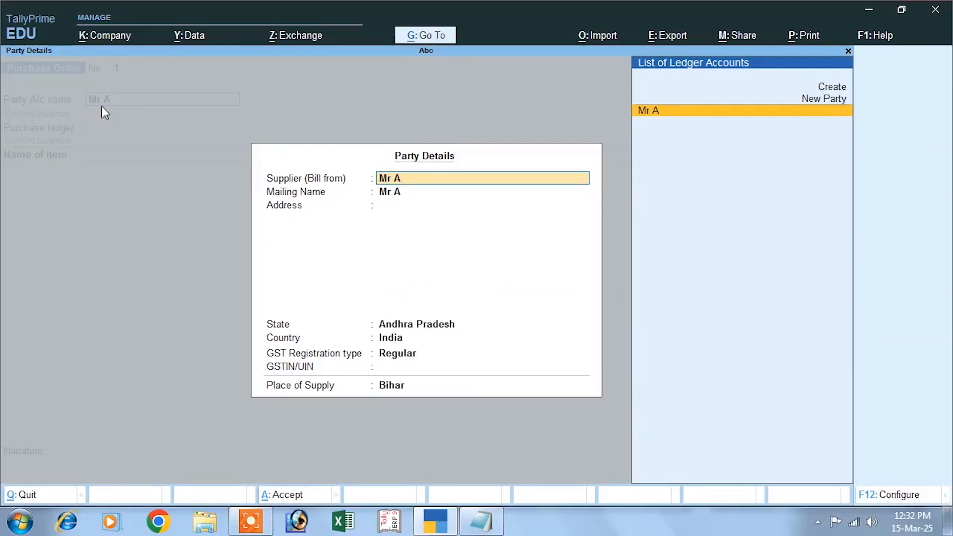
- Accept the supplier's party details with Bihar as the place of supply and enter the order number
key(Return)
key(Return)
key(Return)
key(Return)
key(Return)
key(Return)
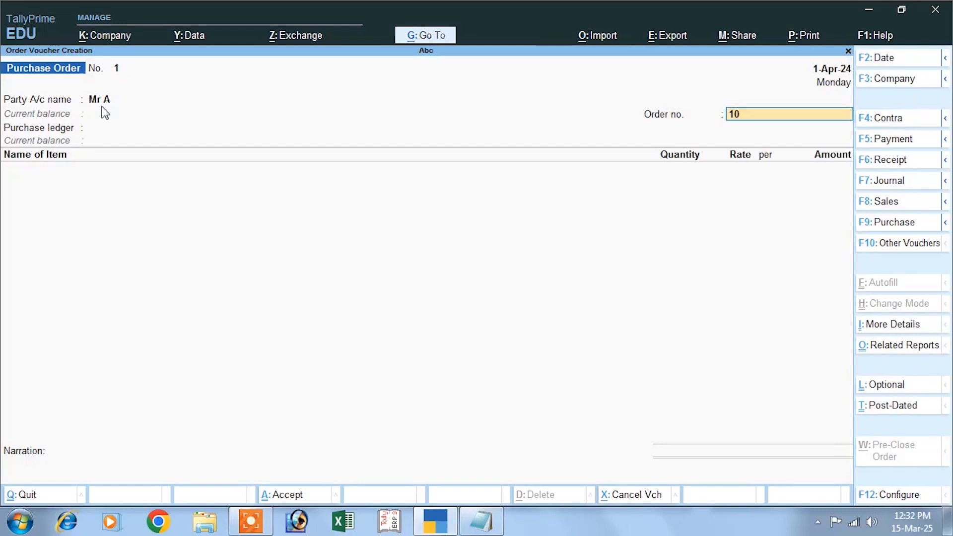
key(Return)
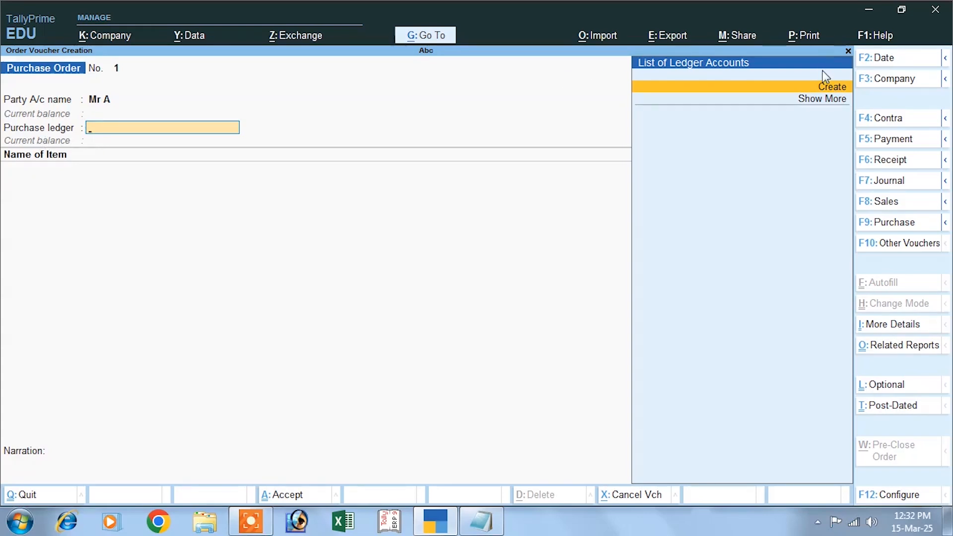
- Create a purchase ledger named Purchase Order under the Purchase Accounts group
click(827, 88)
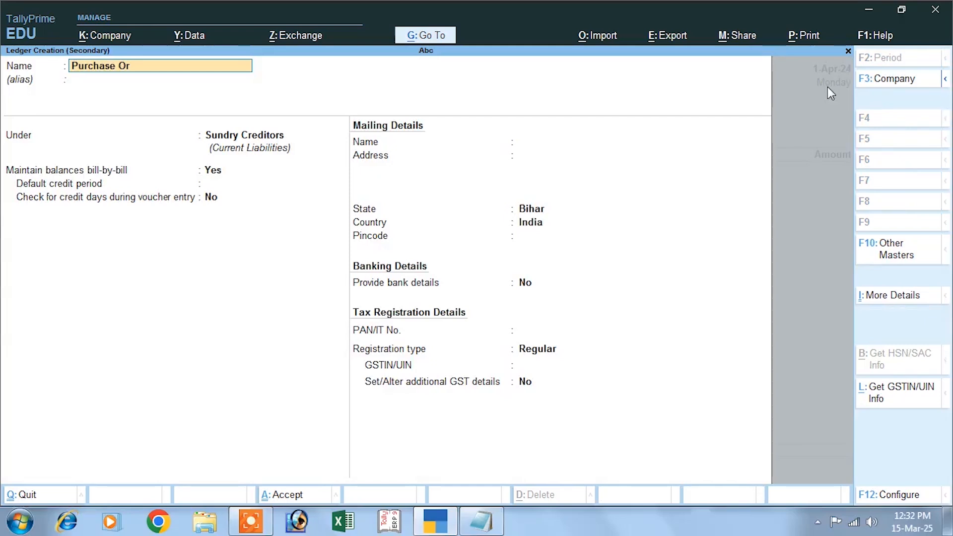
key(Return)
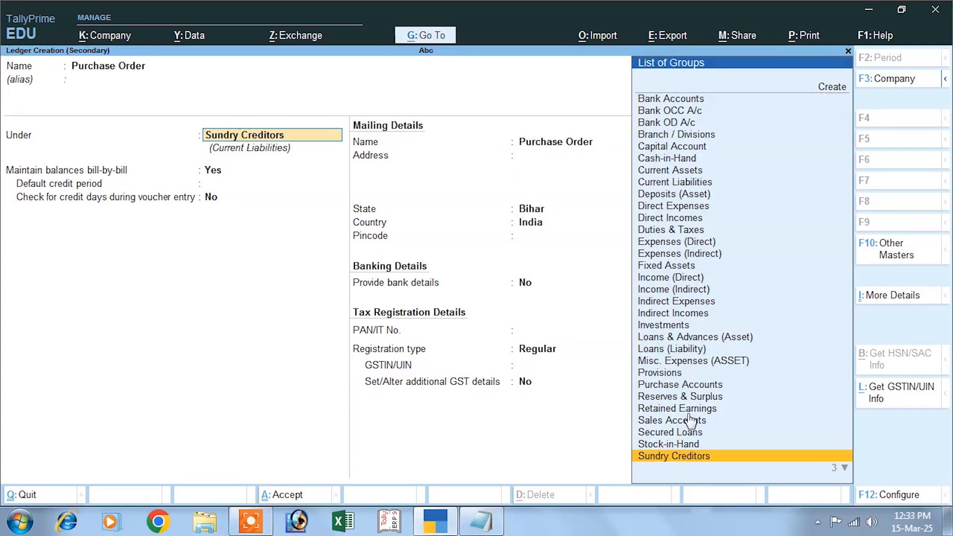
scroll(689, 422, down, 2)
scroll(688, 426, down, 1)
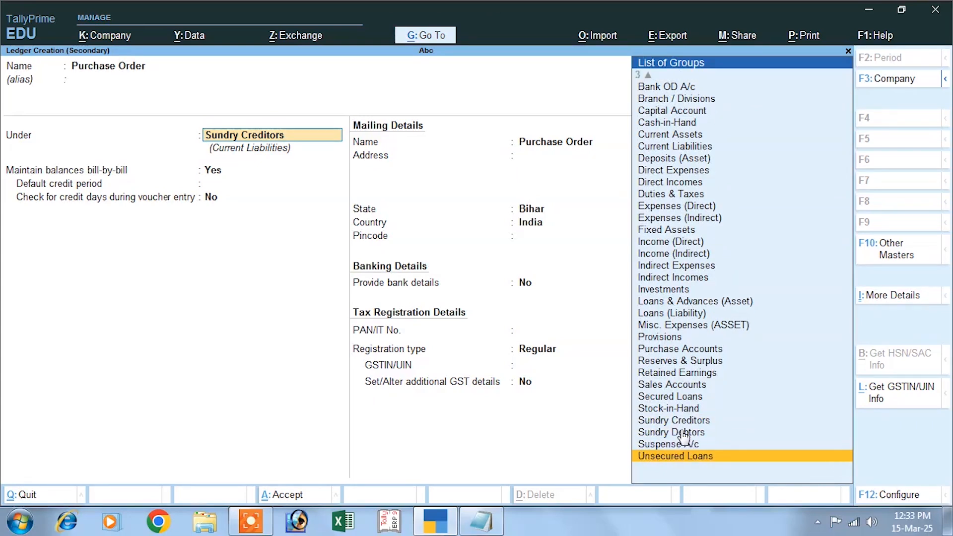
click(651, 353)
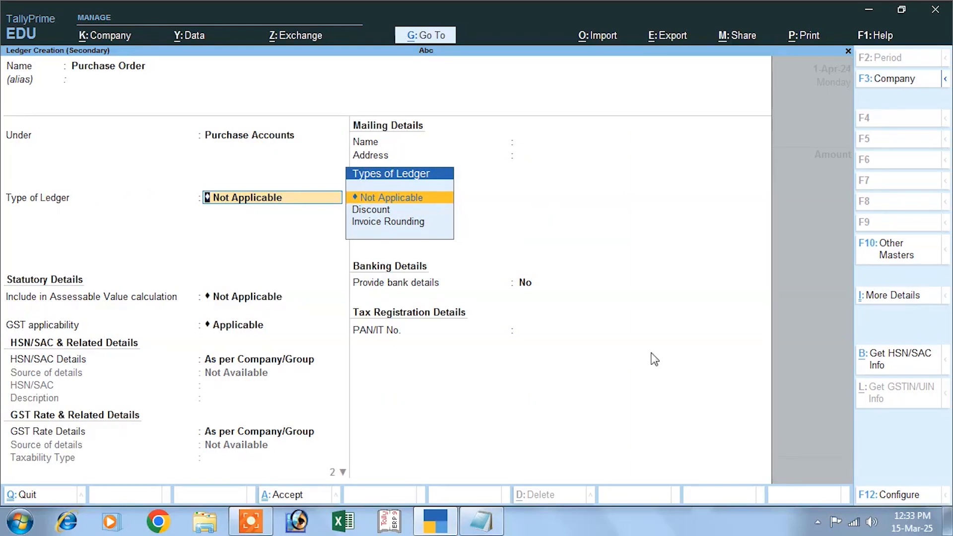
- Keep GST applicable with details as per company/group, set the type of supply to Goods, and save the Purchase Order ledger
key(Return)
key(Return)
key(Return)
key(Return)
key(Return)
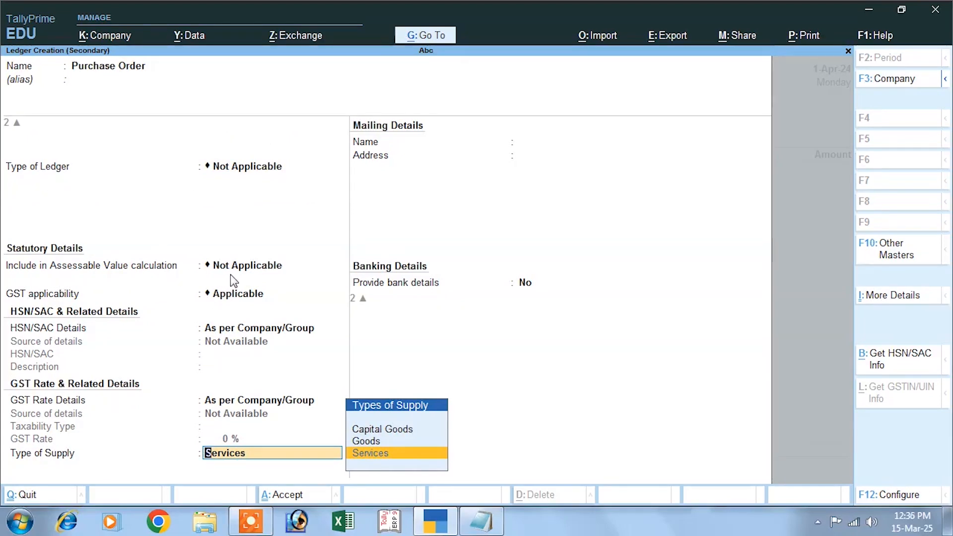
key(Up)
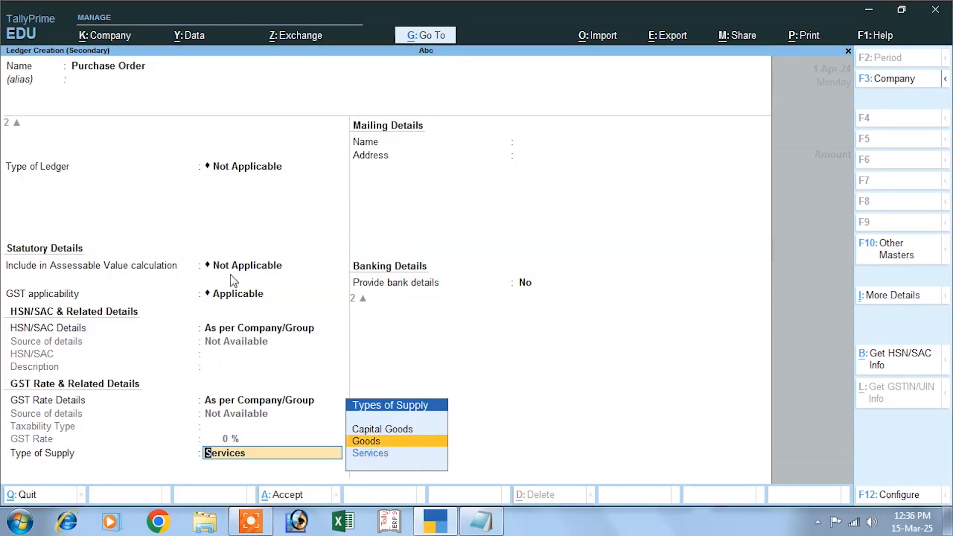
key(Return)
key(Return)
key(Return)
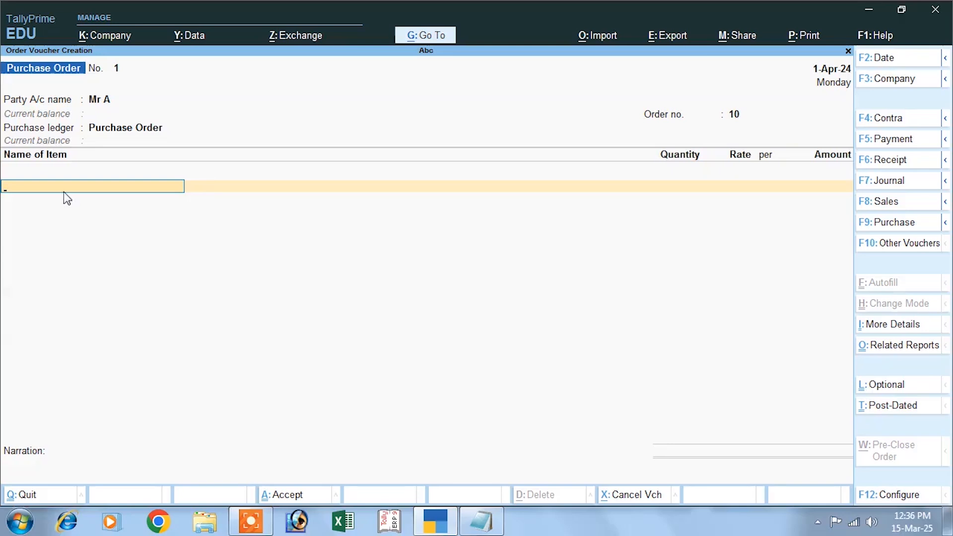
- Start a new stock item named Lux from the purchase order's item line, leaving the alias blank
key(alt+c)
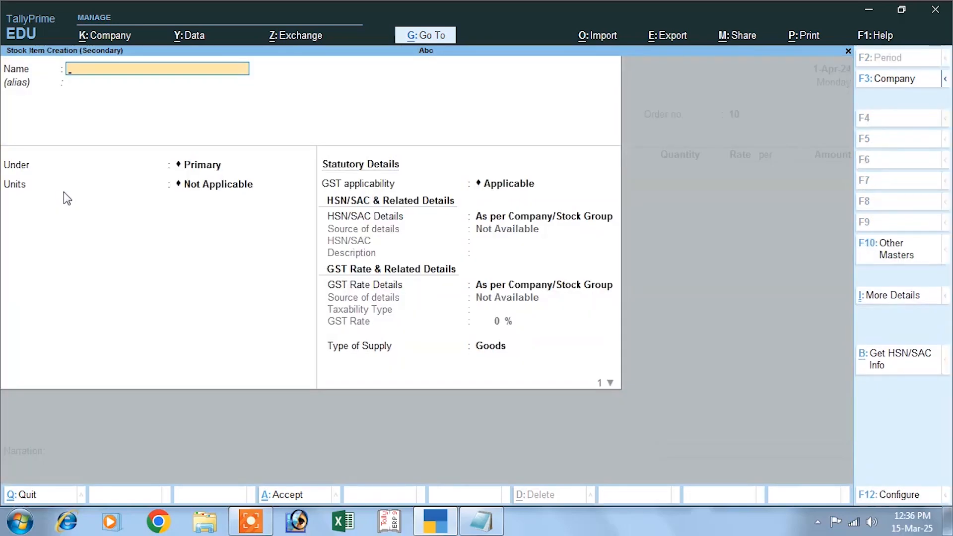
text(Lux)
key(Return)
key(Return)
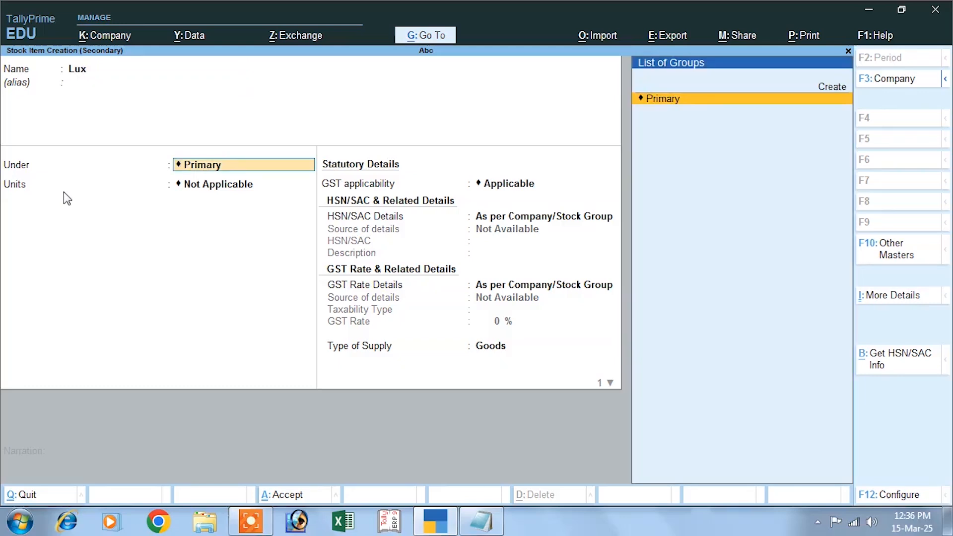
- Create a stock group named Soap under Primary with its default settings and assign it to the Lux item
click(827, 87)
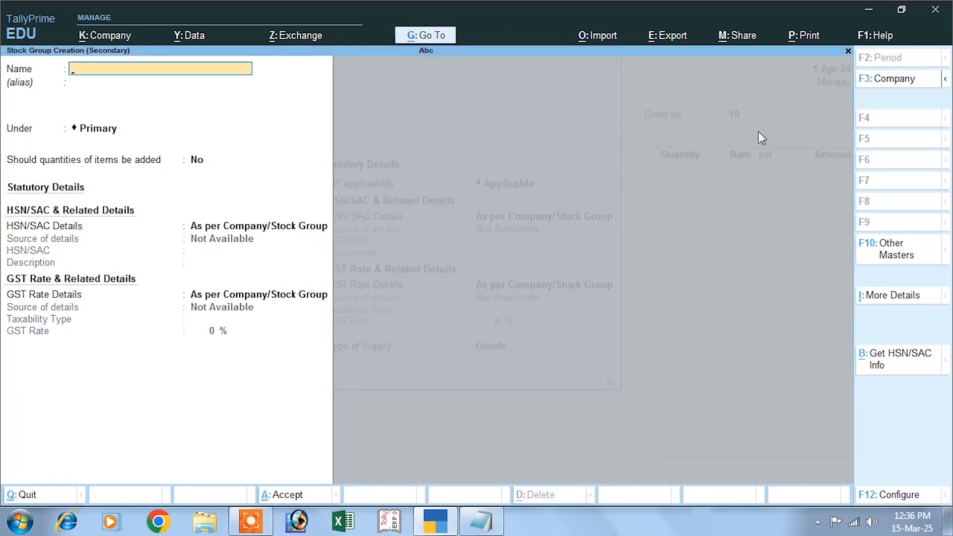
text(Soap)
key(Return)
key(Return)
key(Return)
key(Return)
key(Return)
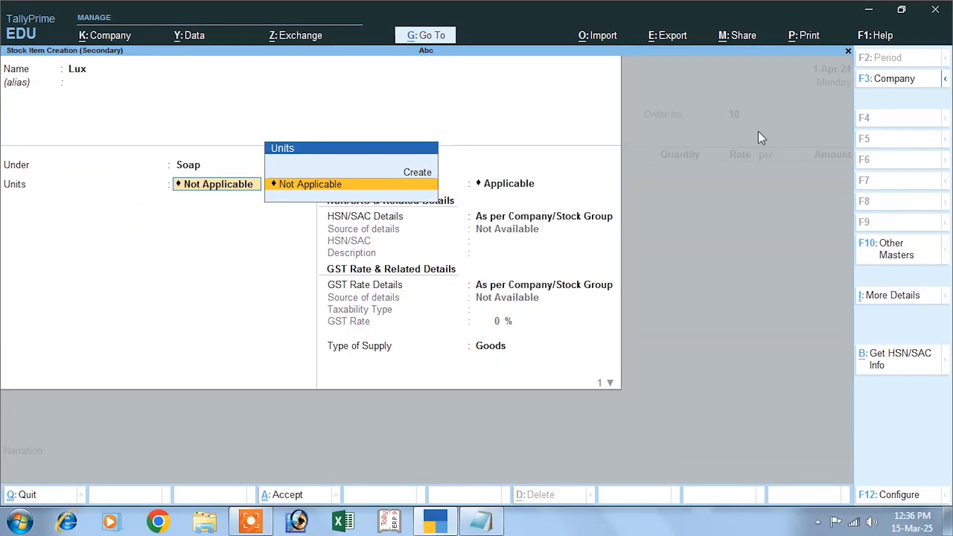
- Create the unit pcs with formal name Pieces, UQC PCS-PIECES and 0 decimal places for the Lux item
click(415, 173)
text(pcs)
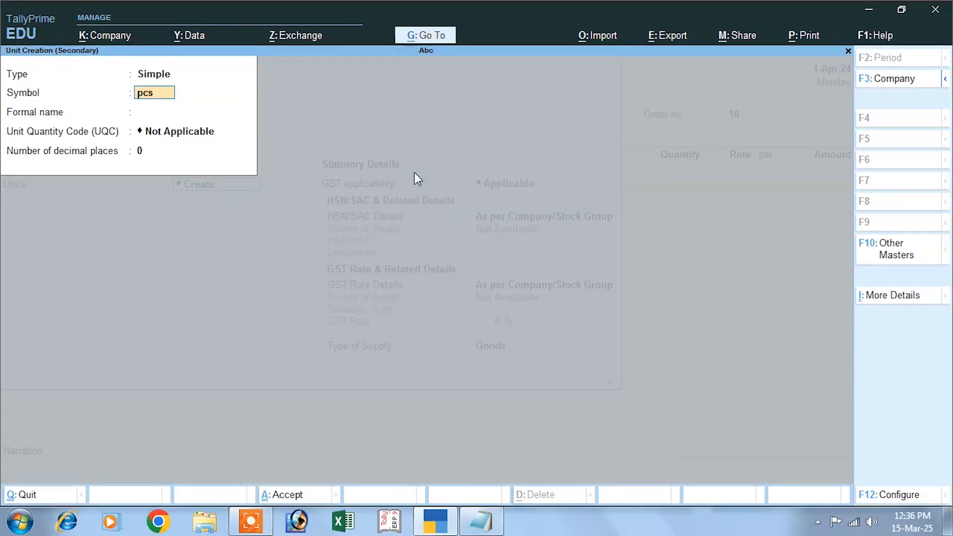
key(Return)
text(Pieces)
key(Return)
text(pc)
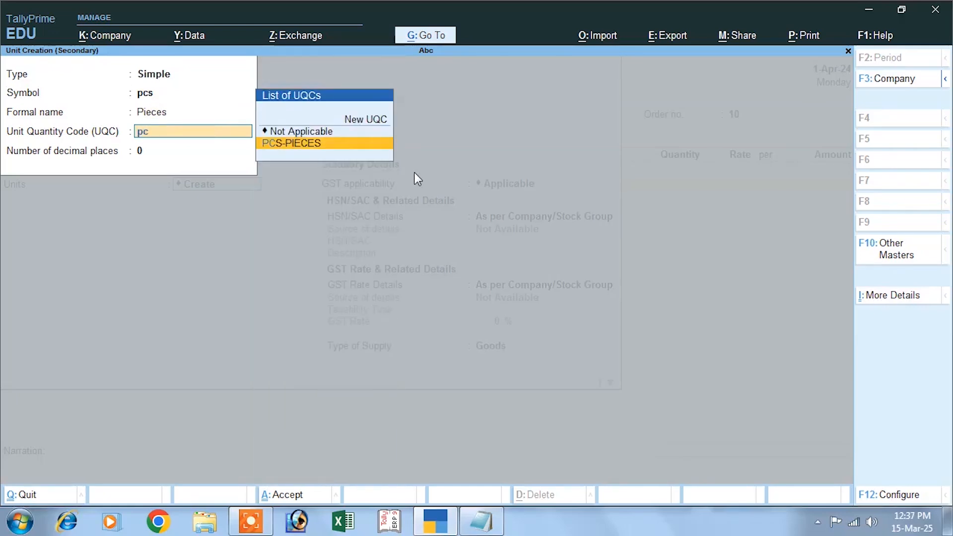
key(Return)
key(Return)
key(Return)
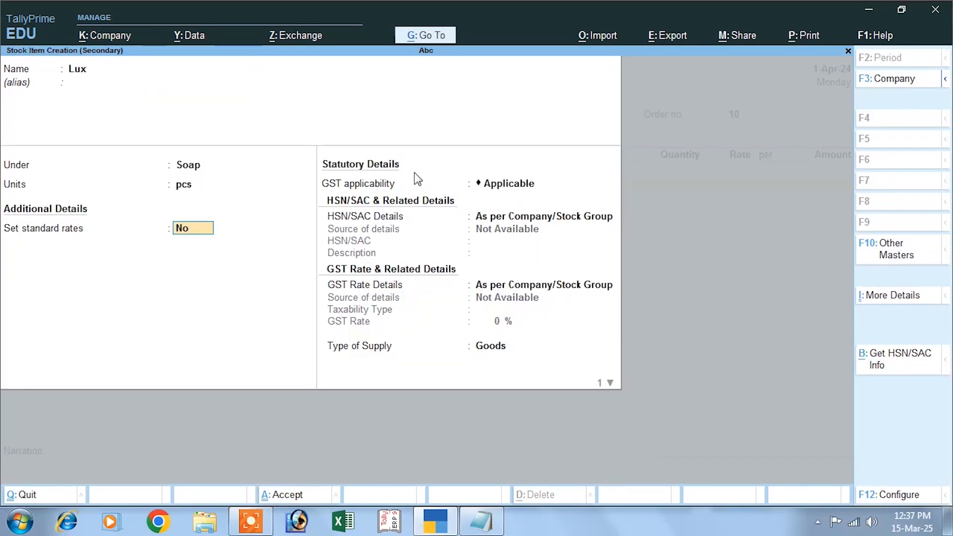
- Keep standard rates off and GST applicable for Lux, and specify its HSN/SAC here as 4589
key(Return)
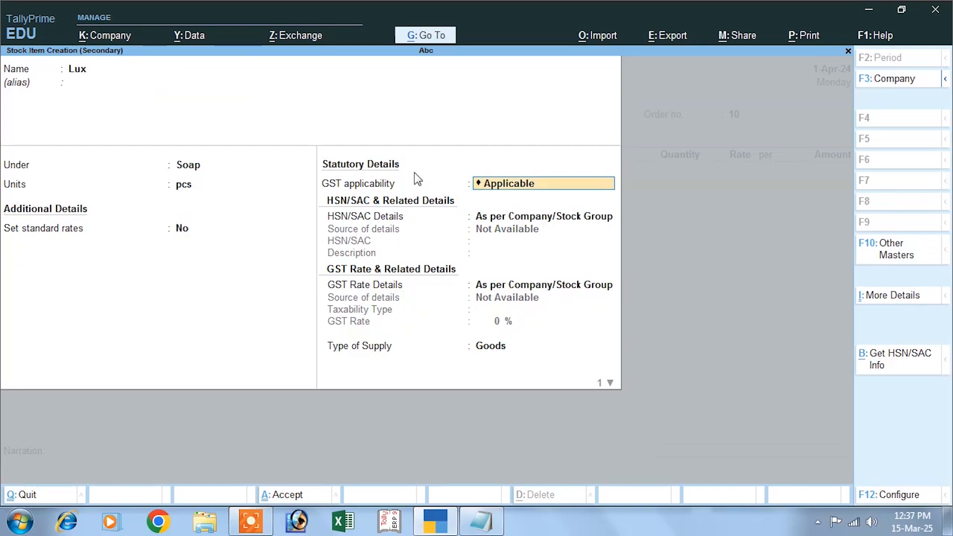
key(Return)
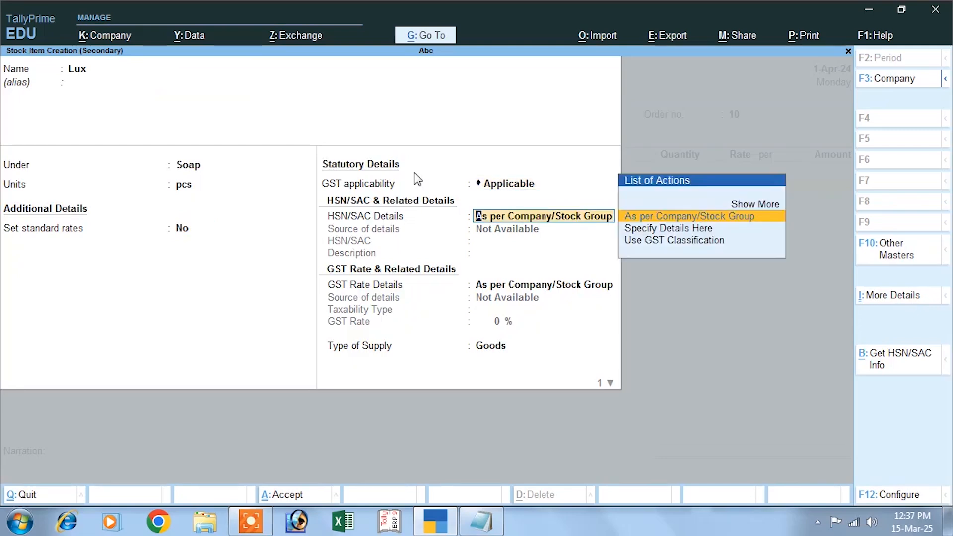
key(Down)
key(Return)
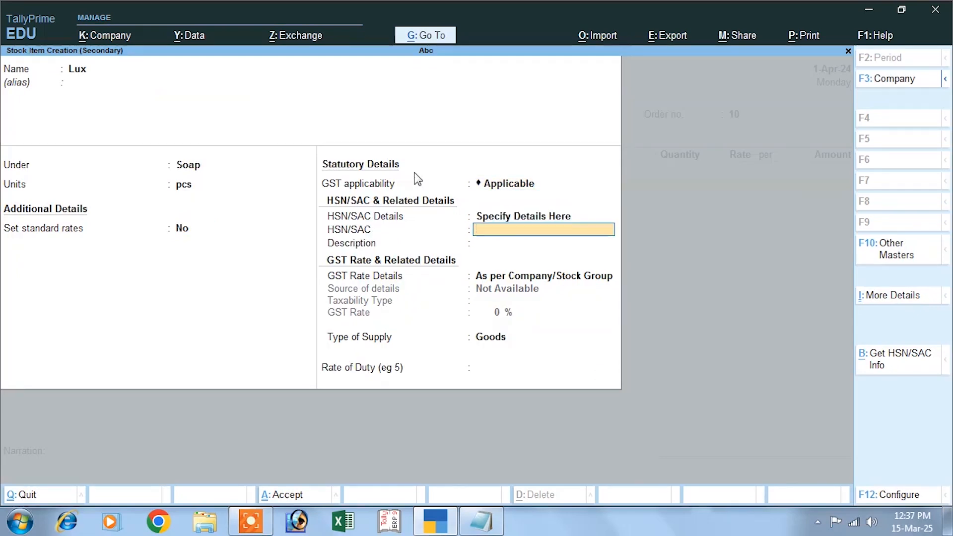
text(4589)
key(Return)
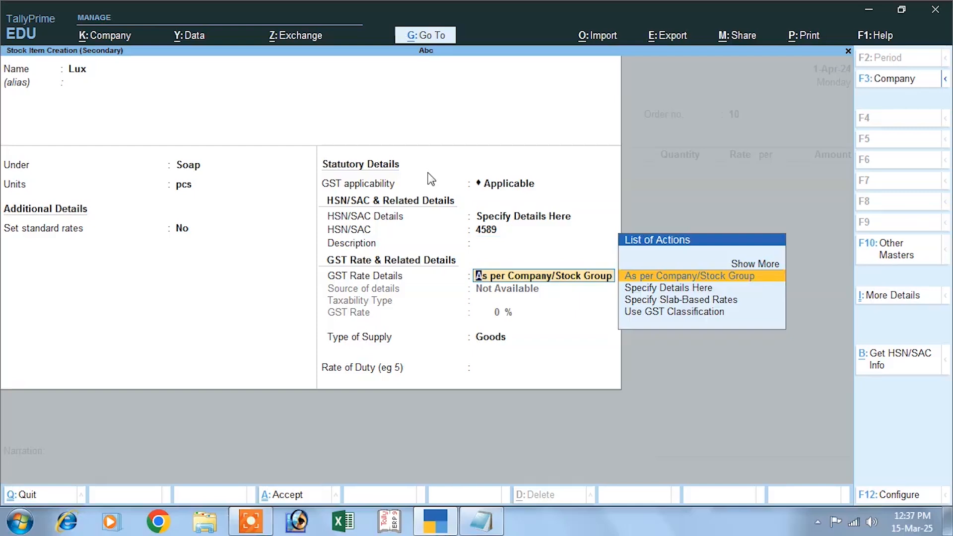
- Specify Lux's GST rate here as Taxable at 12% with supply type Goods, leave the duty rate blank, and save the item
key(Down)
key(Return)
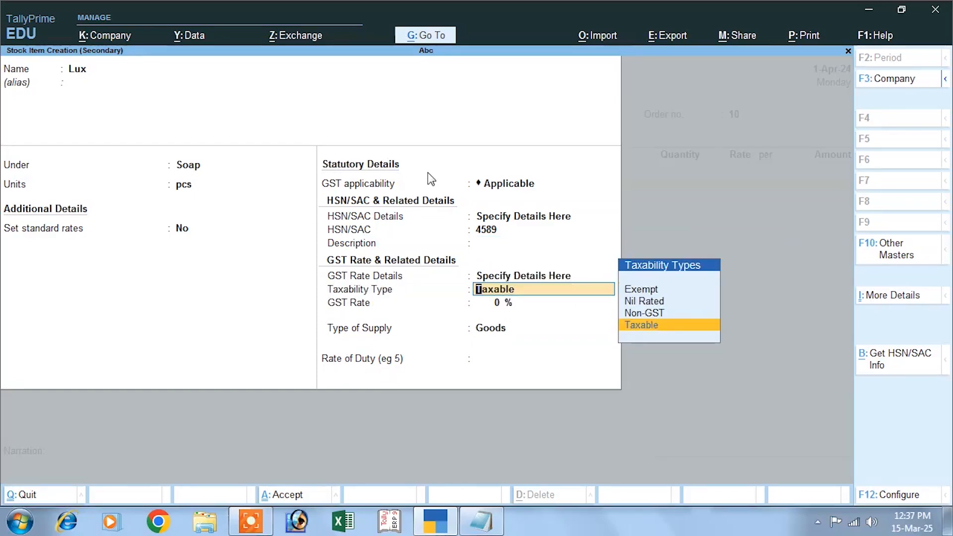
key(Return)
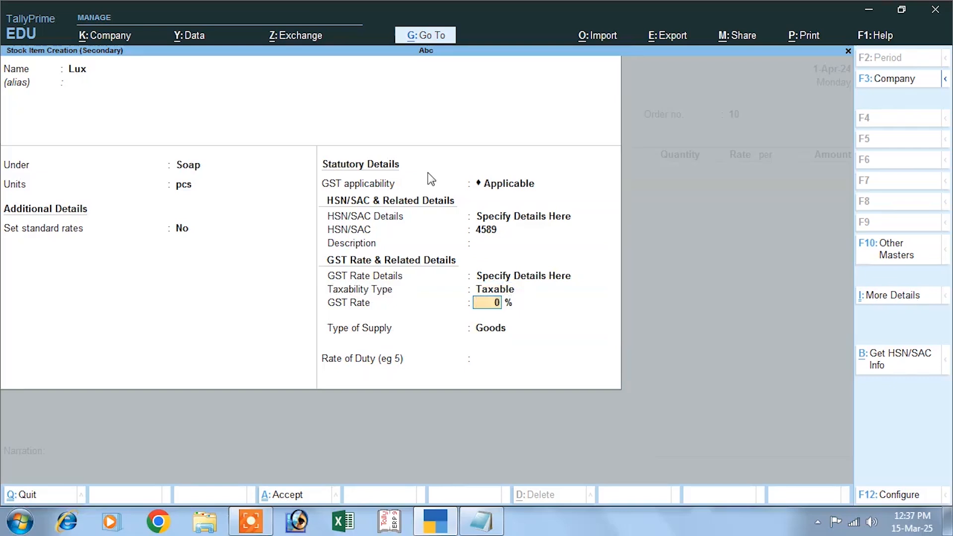
text(18)
key(BackSpace)
text(2)
key(Return)
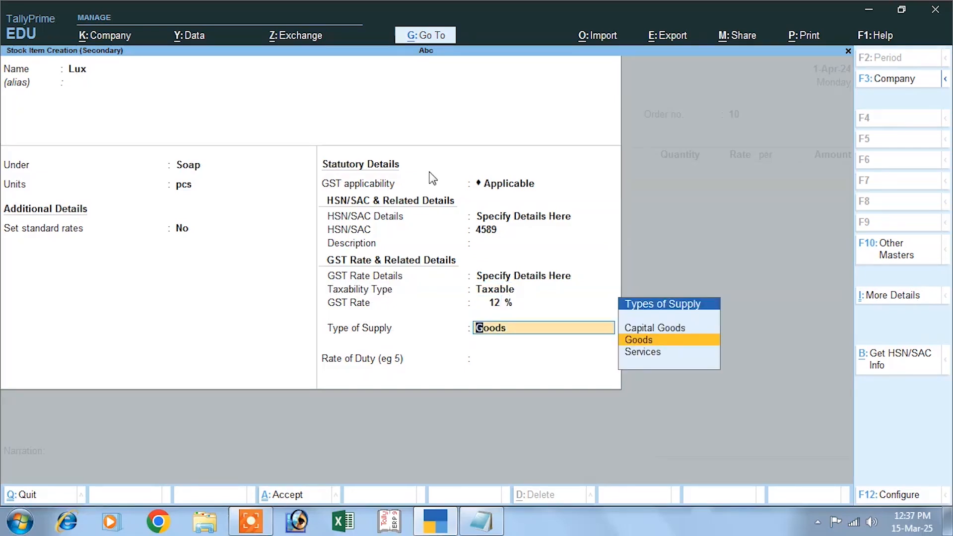
key(Return)
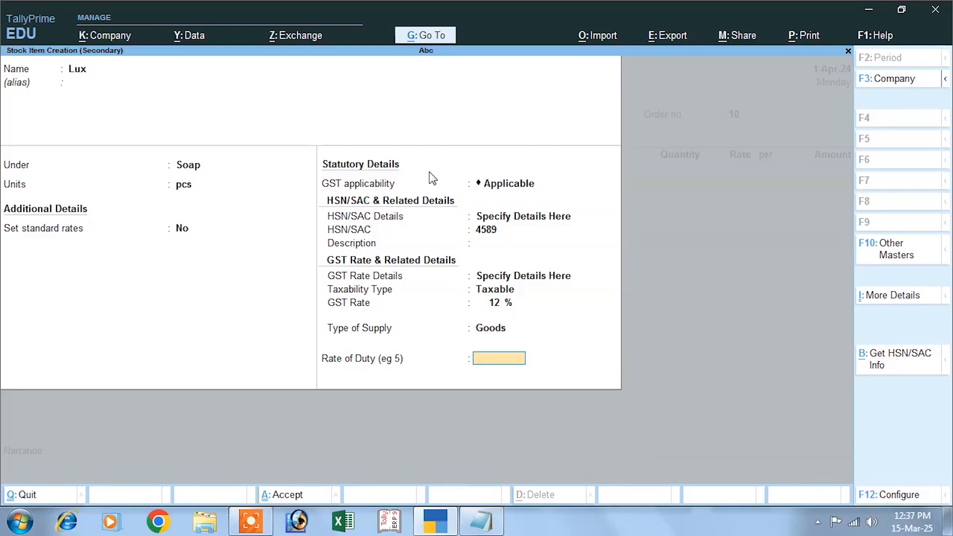
key(Return)
key(Return)
key(Return)
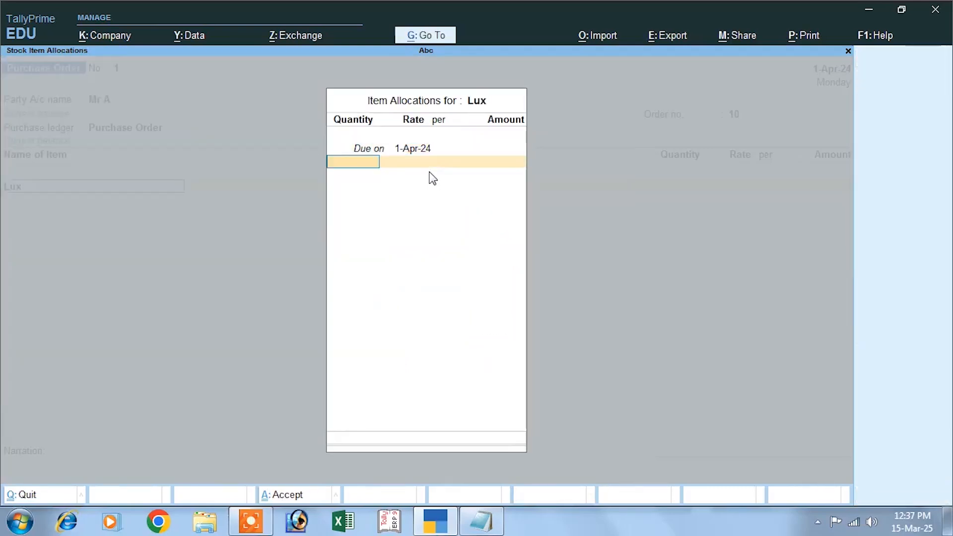
- Allocate 10,000 pcs of Lux at a rate of 10 per pcs and finish the order's item list
text(10000)
key(Return)
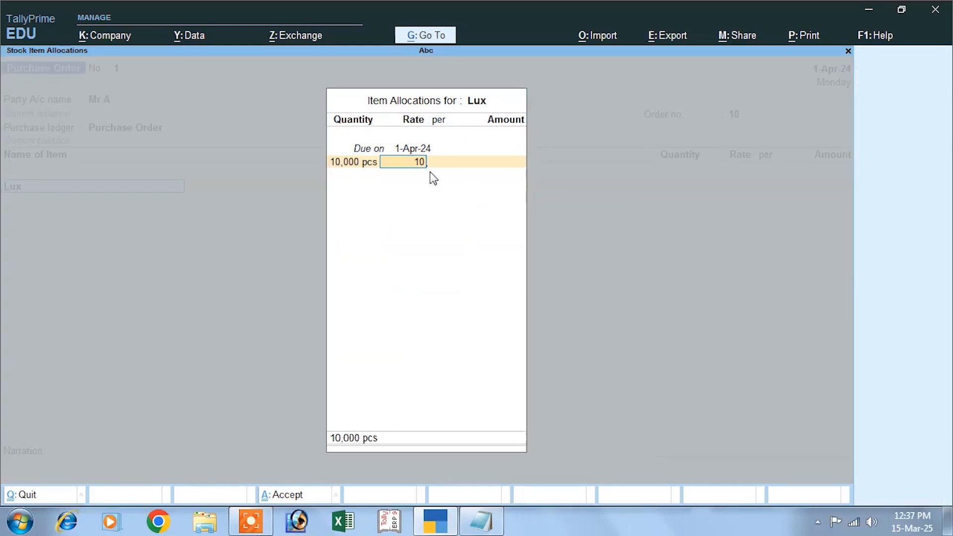
text(10)
key(Return)
key(Return)
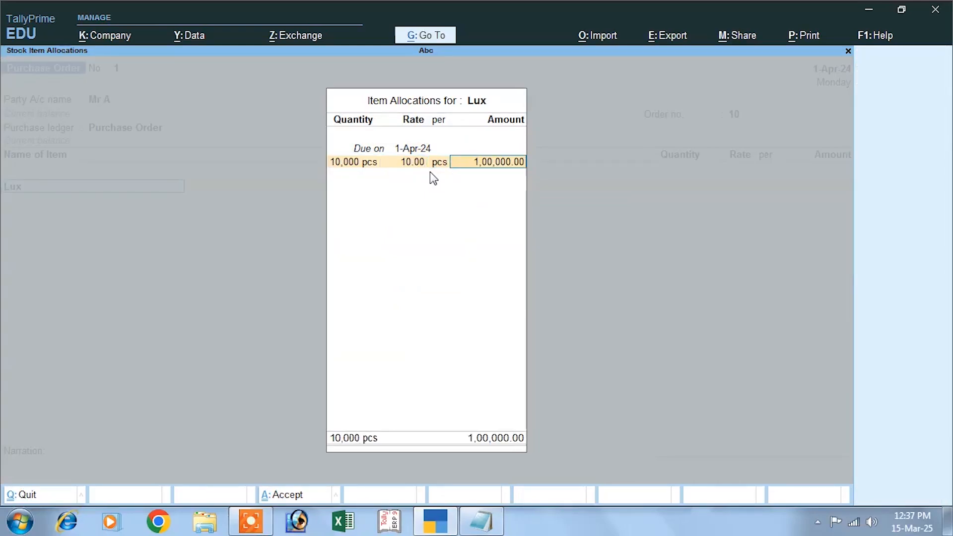
key(Return)
key(Return)
key(Return)
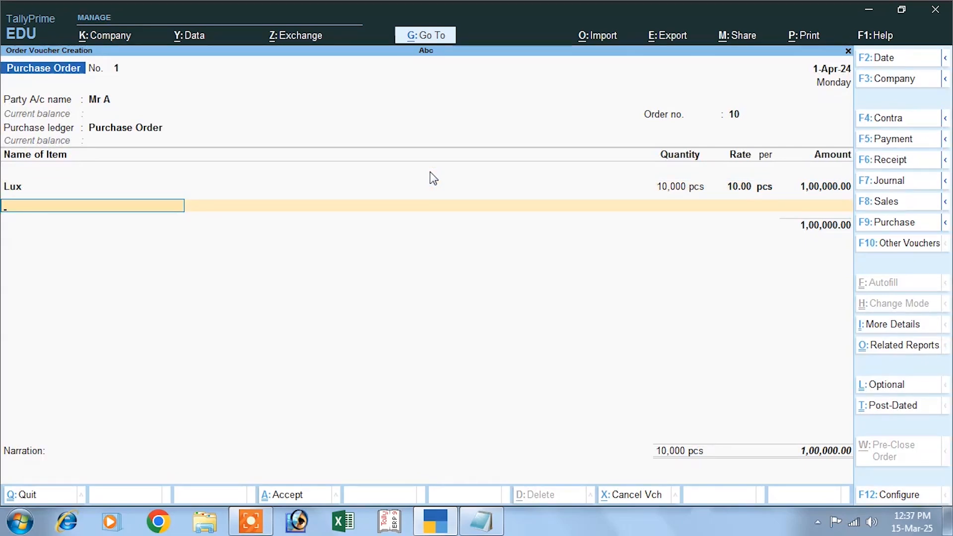
key(Return)
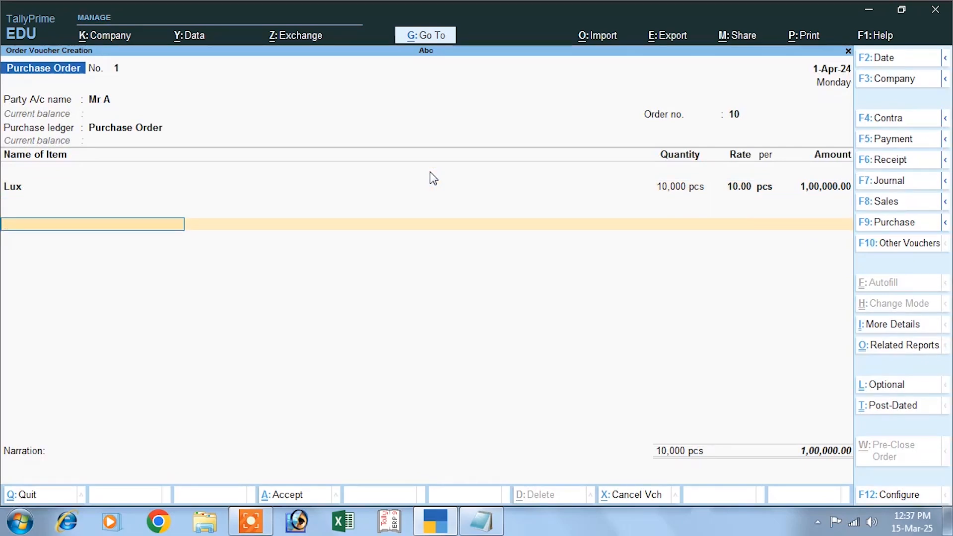
- Start a new ledger named Igst from the purchase order and place it under the Duties & Taxes group
key(alt+c)
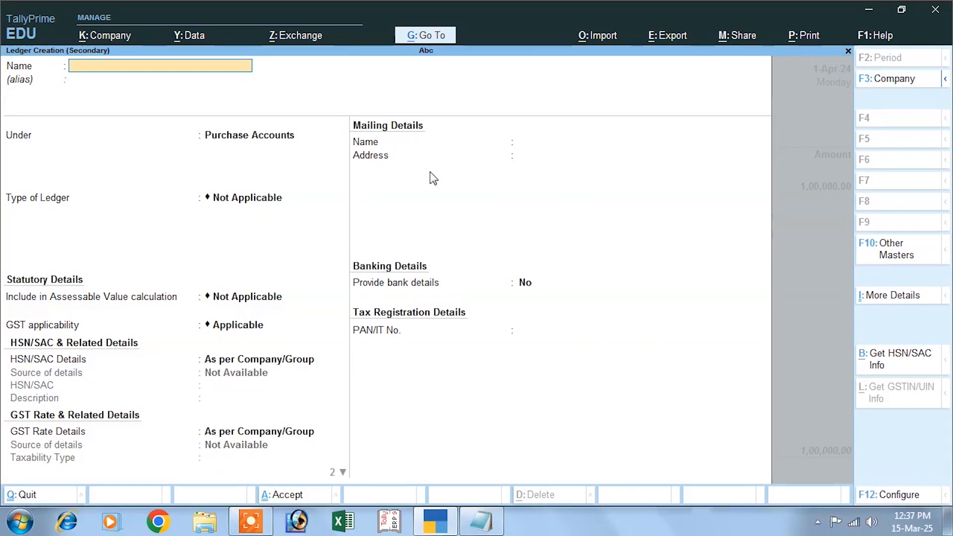
text(Igst)
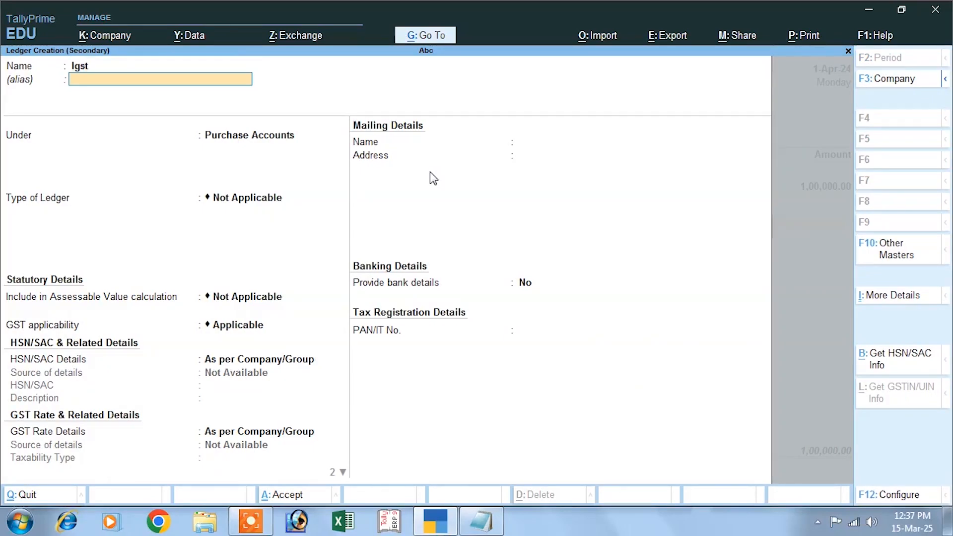
key(Return)
text(D)
key(Down)
key(Down)
key(Down)
key(Down)
key(Return)
- Set Igst's duty type to GST, tax type to IGST, percentage to 12% and rounding to Not Applicable, and save the ledger
key(Up)
key(Return)
key(Down)
key(Up)
key(Return)
text(12)
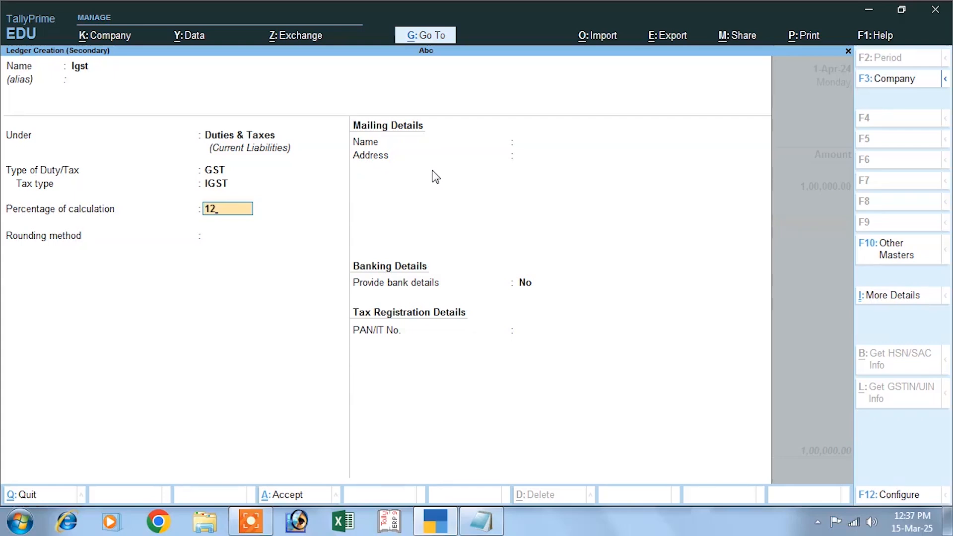
key(Return)
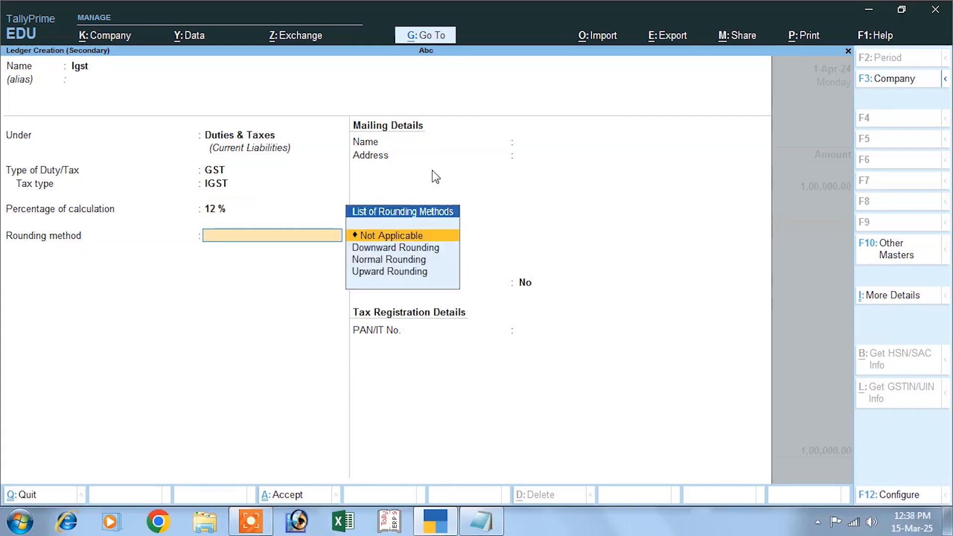
key(Return)
key(Return)
key(Return)
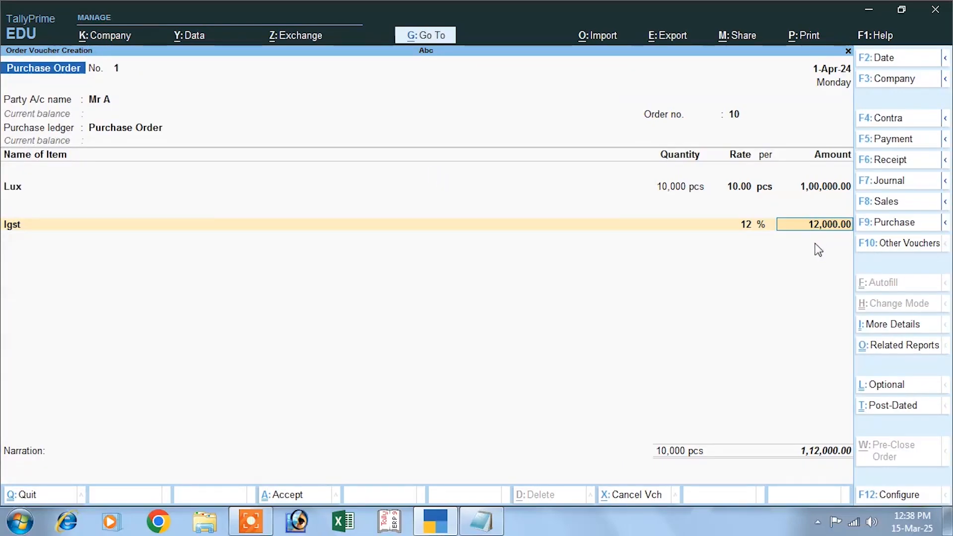
- Accept the Lux and Igst lines, leave the narration blank, and save the purchase order
click(807, 188)
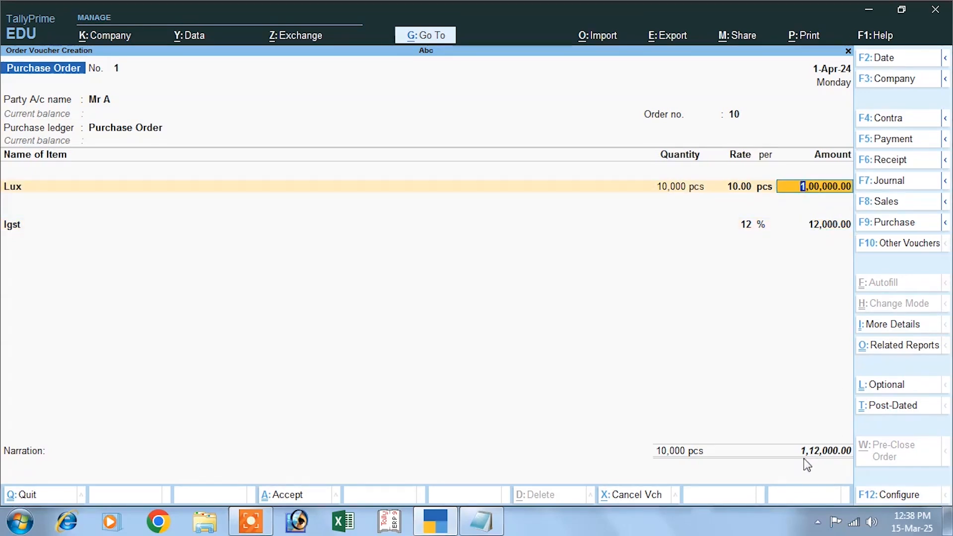
key(Return)
key(Return)
key(Return)
key(Return)
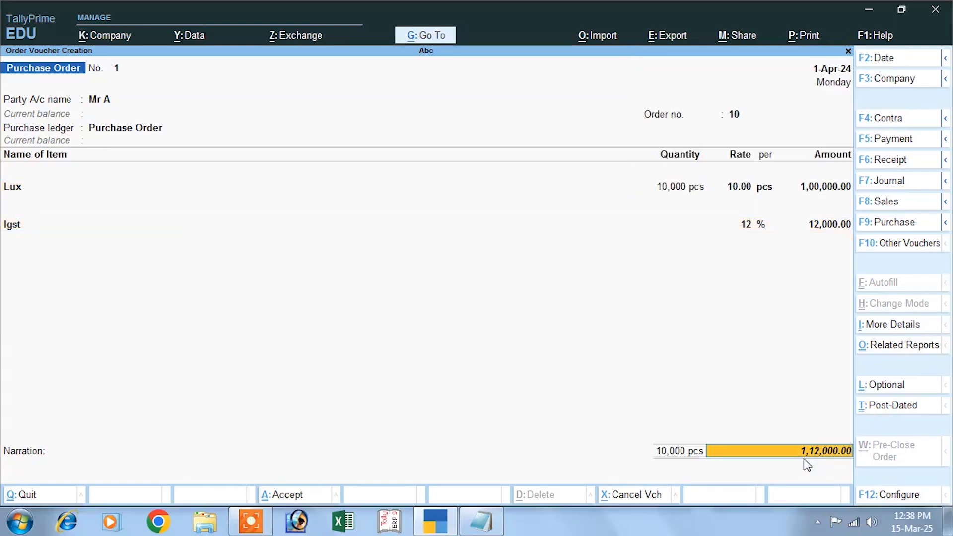
key(Return)
key(Return)
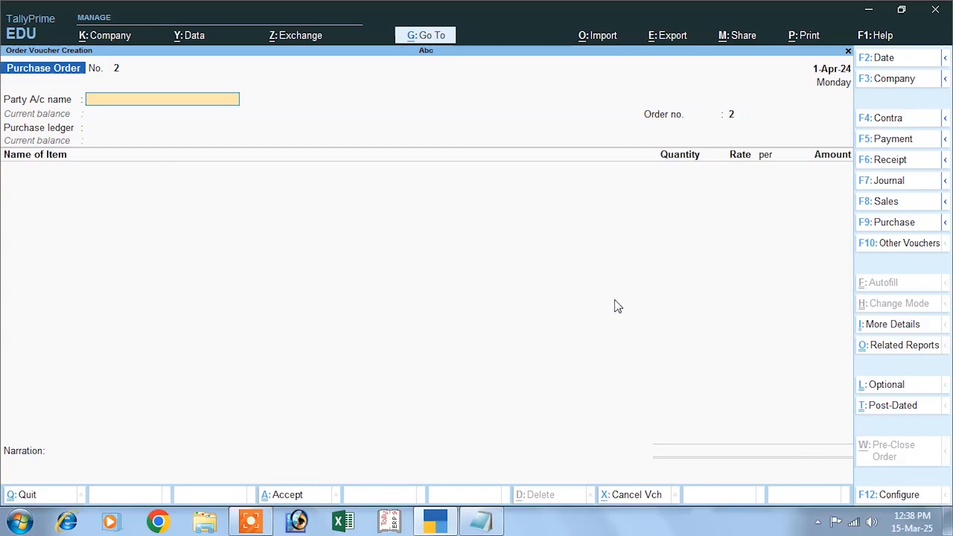
- Show the inactive voucher types, switch the voucher to Receipt Note and activate that voucher type
click(902, 244)
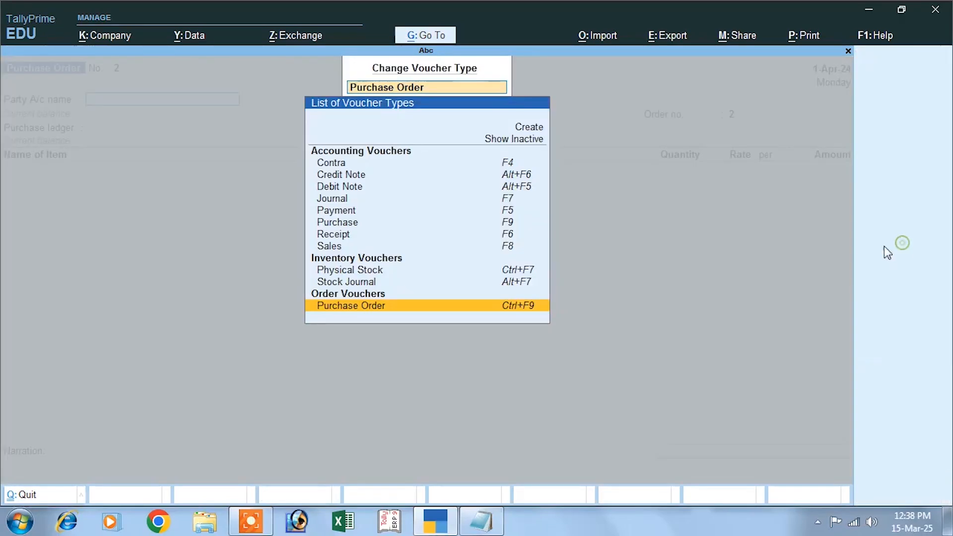
click(502, 139)
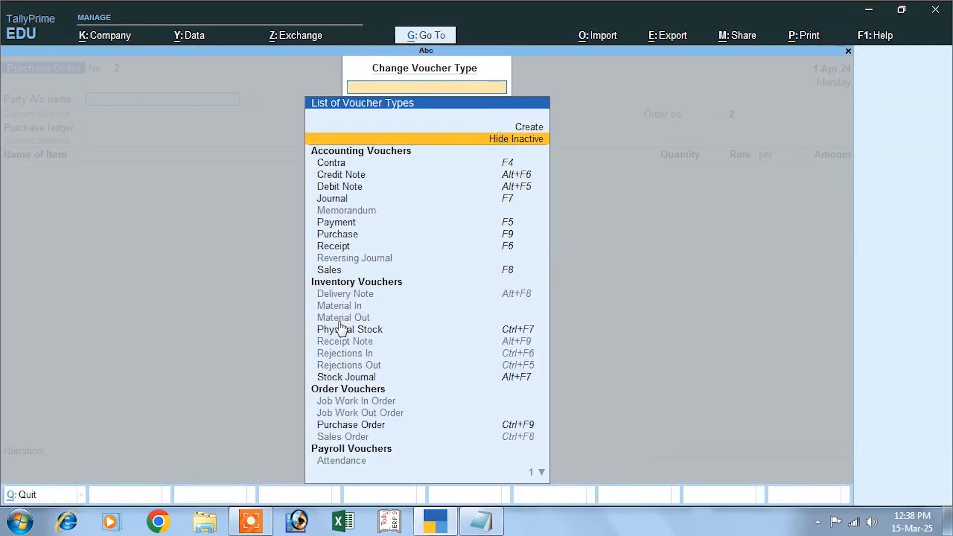
click(345, 344)
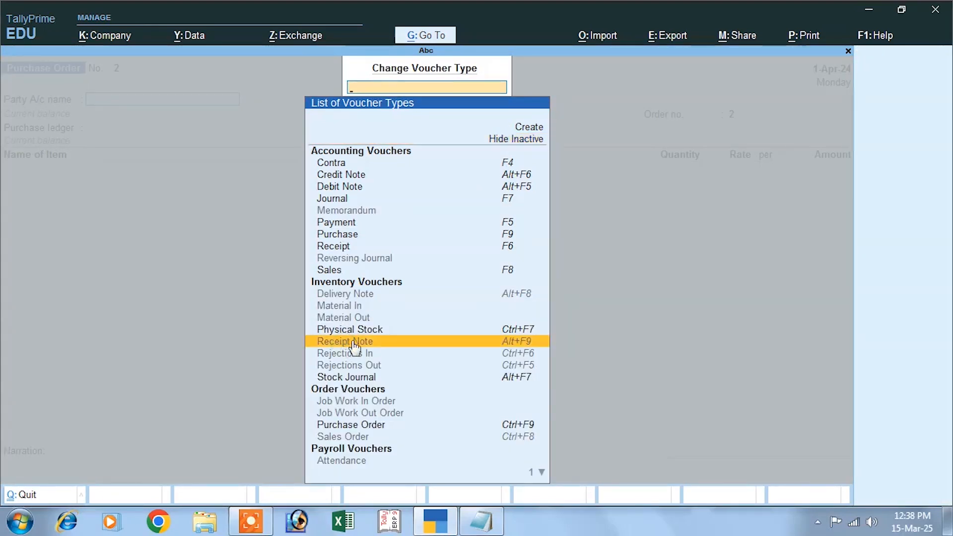
click(517, 348)
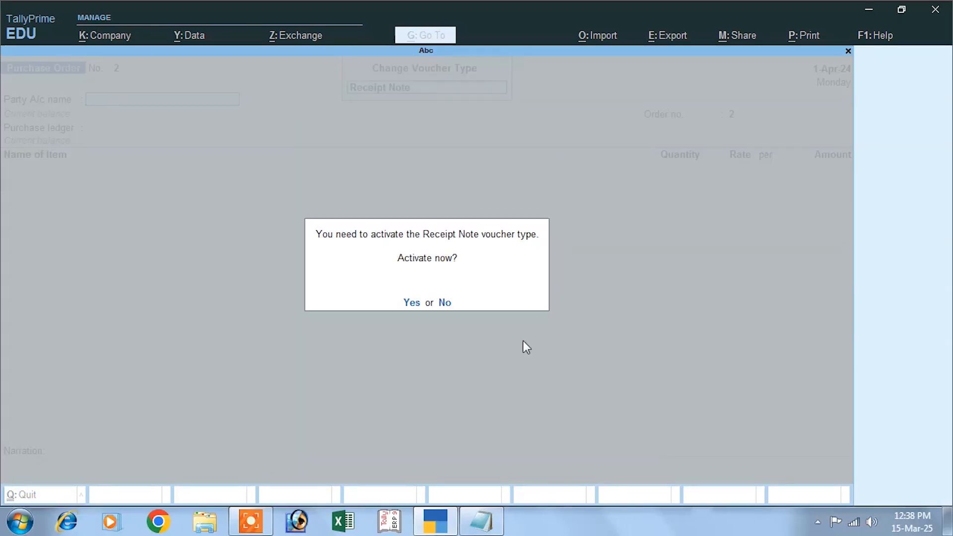
click(411, 303)
- Enter 10 as the receipt note's reference number, keep the date 1-Apr-24, and choose the supplier as the party account
text(01)
key(BackSpace)
key(BackSpace)
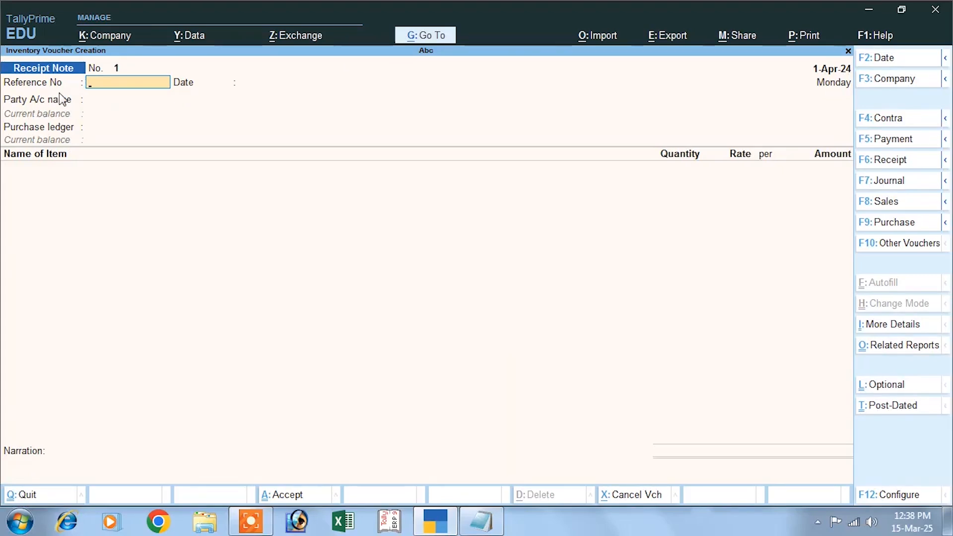
key(Return)
key(Return)
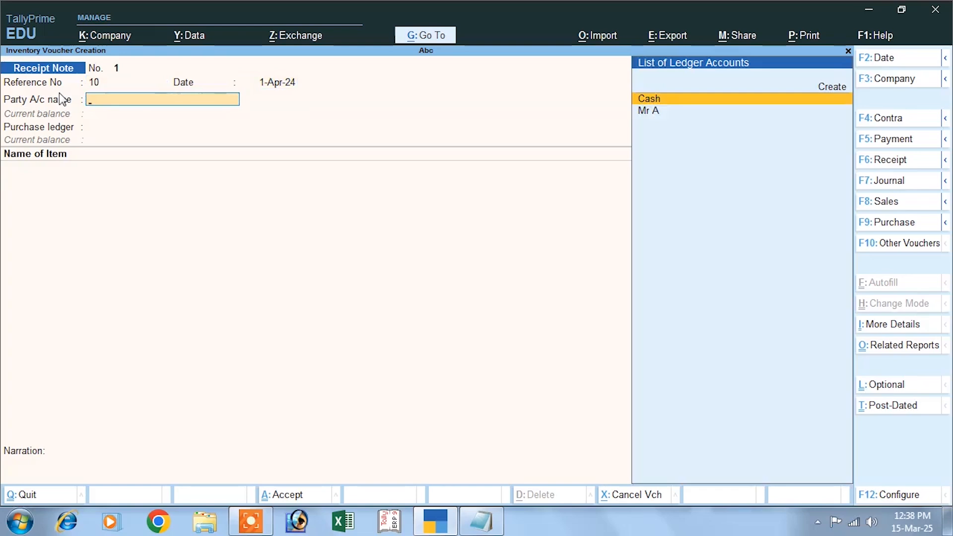
click(663, 117)
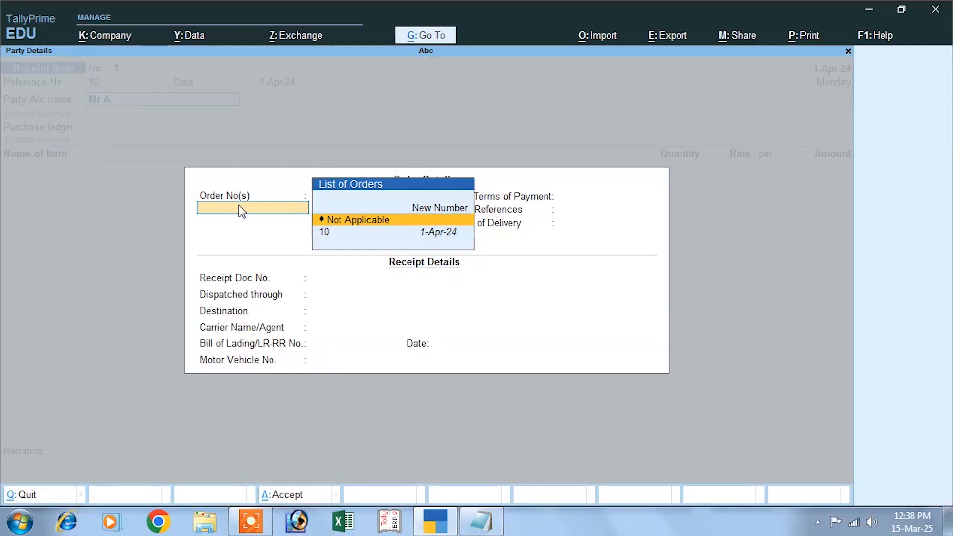
- Link the receipt note to order 10 dated 1-Apr-24, leaving the payment terms, delivery and receipt details blank
key(Down)
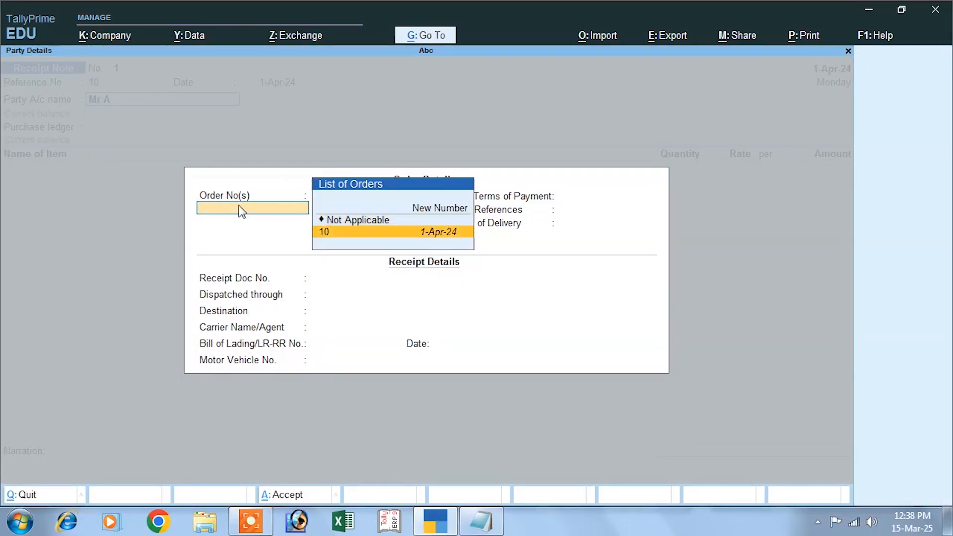
key(Return)
key(Return)
key(Return)
key(Return)
key(Return)
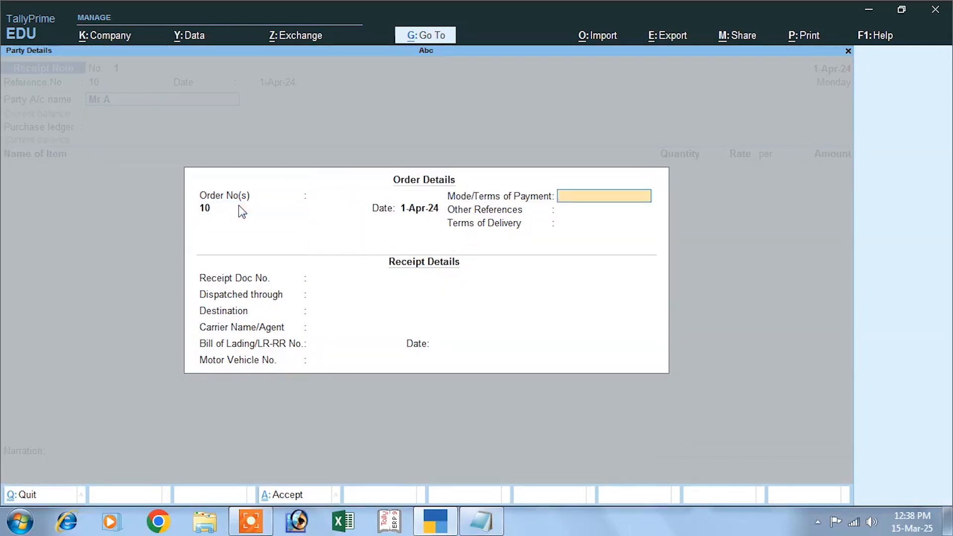
key(Return)
key(Return)
key(Return)
key(Return)
key(Return)
key(Return)
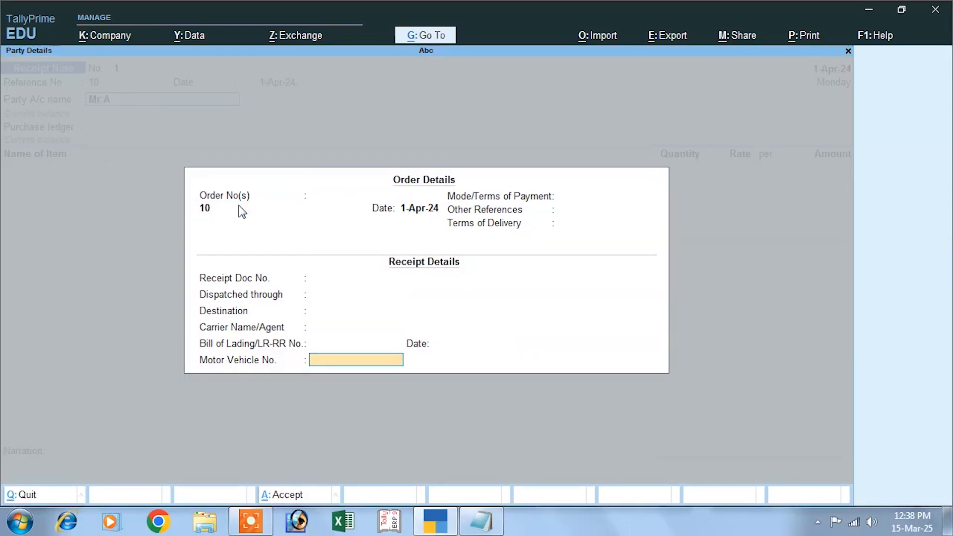
key(Return)
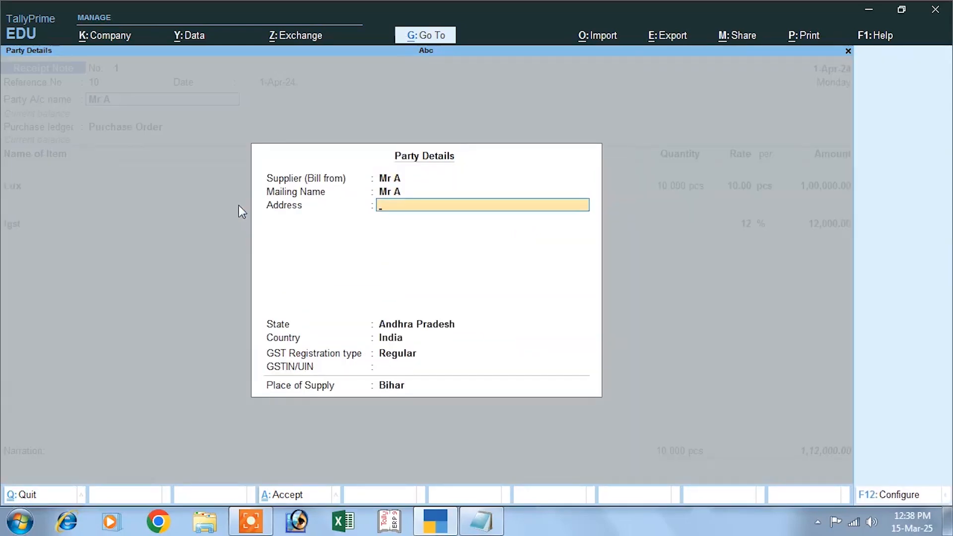
- Accept the supplier's party details unchanged and keep Purchase Order as the receipt note's purchase ledger
key(Return)
key(Return)
key(Return)
key(Return)
key(Return)
key(Return)
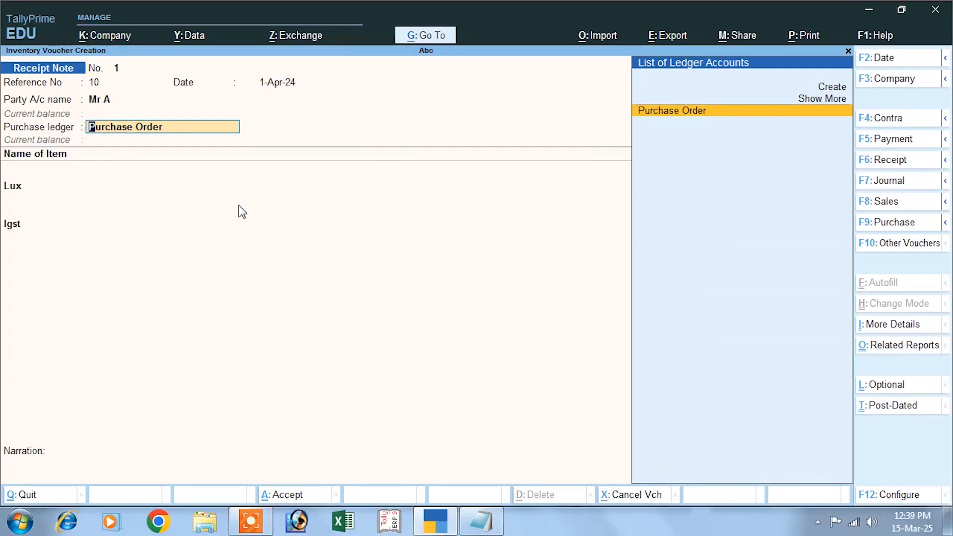
key(Return)
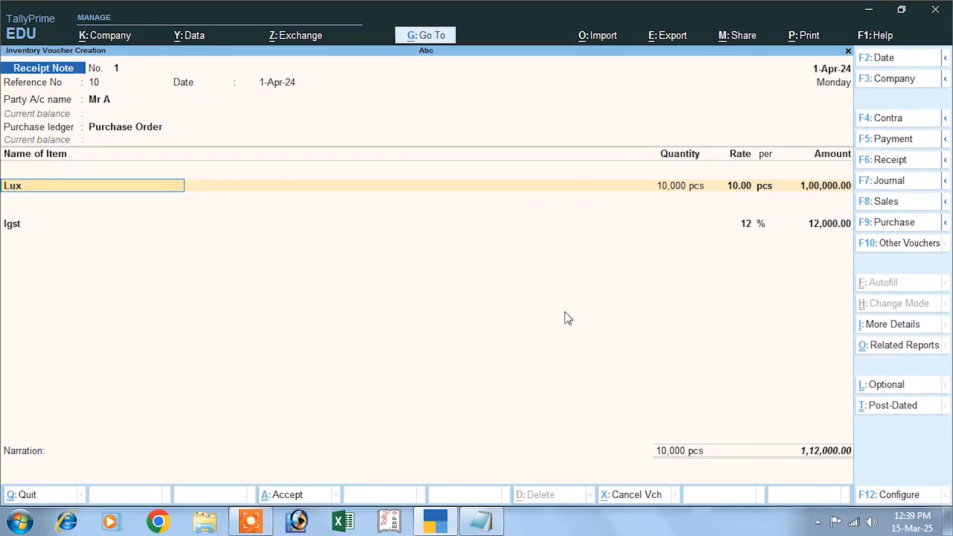
- Accept the Lux allocation of 10,000 pcs at 10.00 with tracking and order number 10, and keep the 12% Igst line
key(Return)
key(Return)
key(Return)
key(Return)
key(Return)
key(Return)
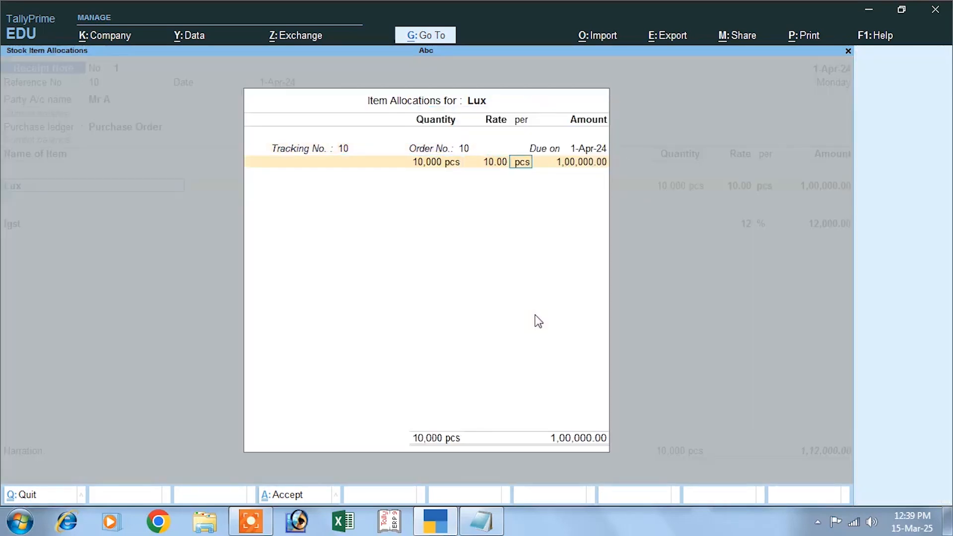
key(Return)
key(Return)
key(Return)
key(Return)
key(Return)
key(Return)
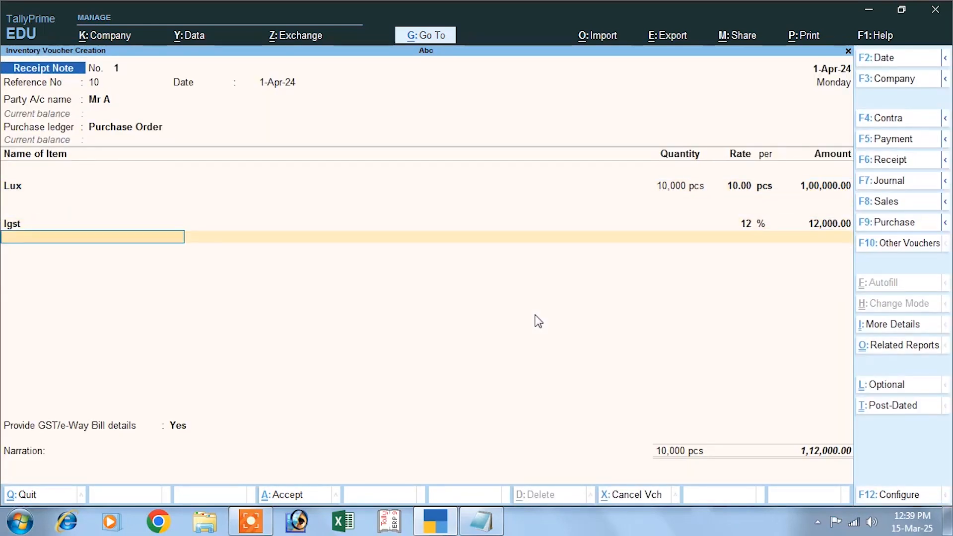
- Leave the e-Way Bill and transport details blank and save the receipt note
key(Return)
key(Return)
key(Return)
key(Return)
key(Return)
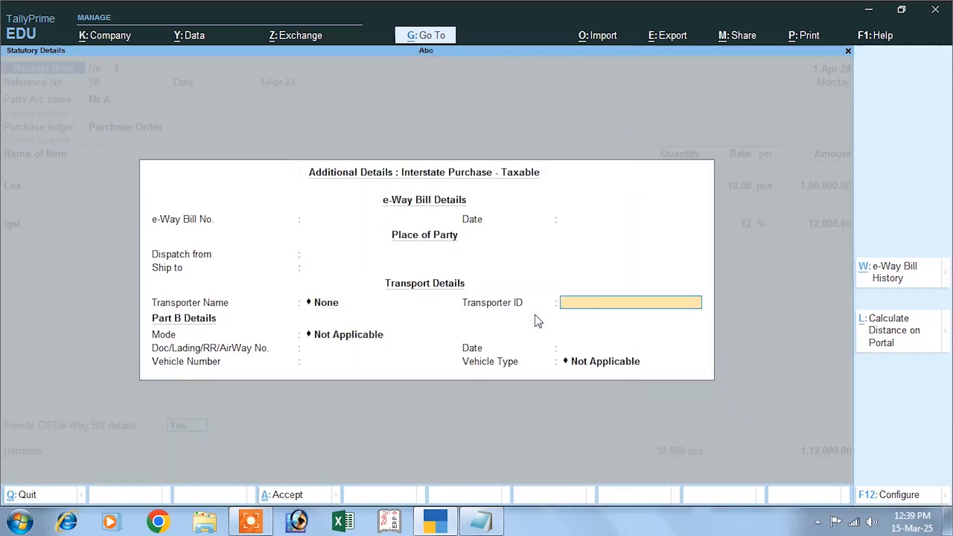
key(Return)
key(Return)
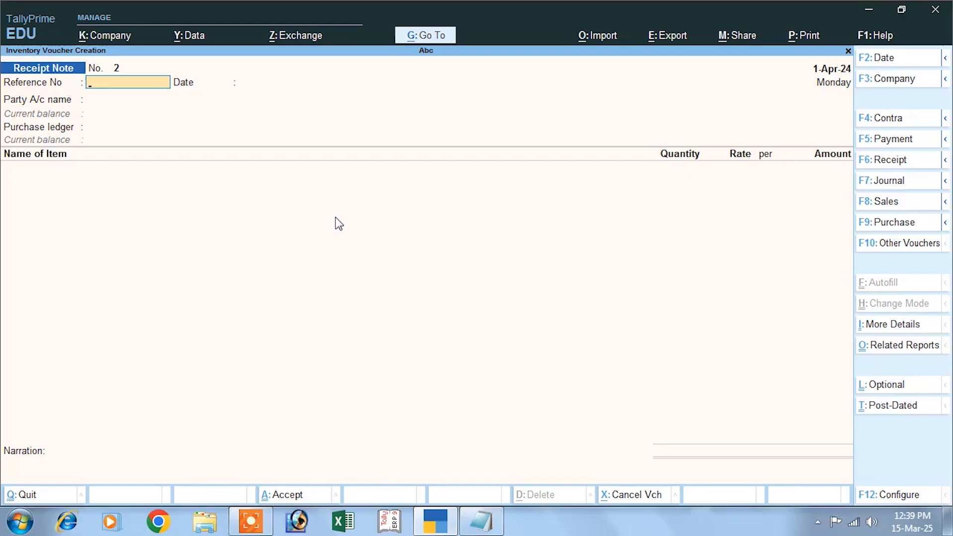
- Show the inactive voucher types, switch the voucher to Rejections Out and activate that voucher type
click(881, 243)
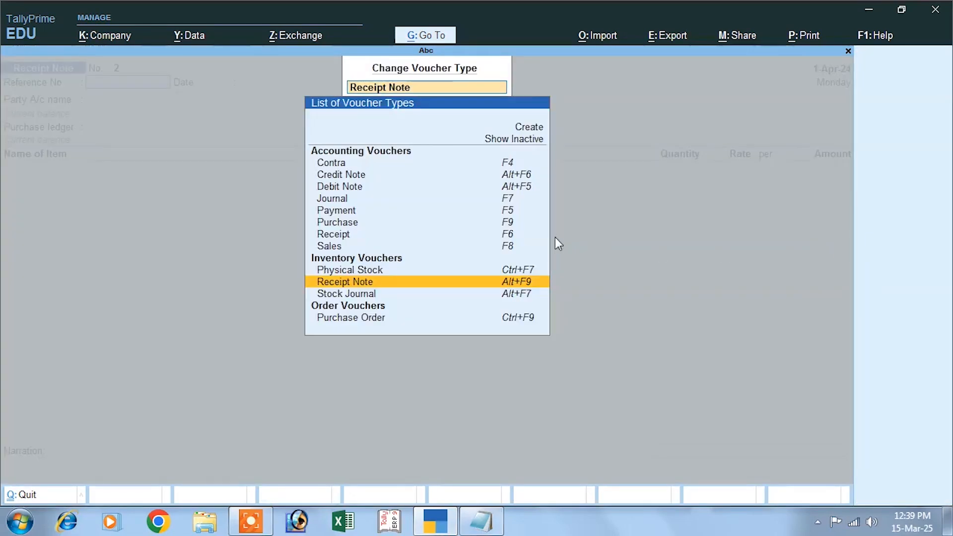
click(508, 141)
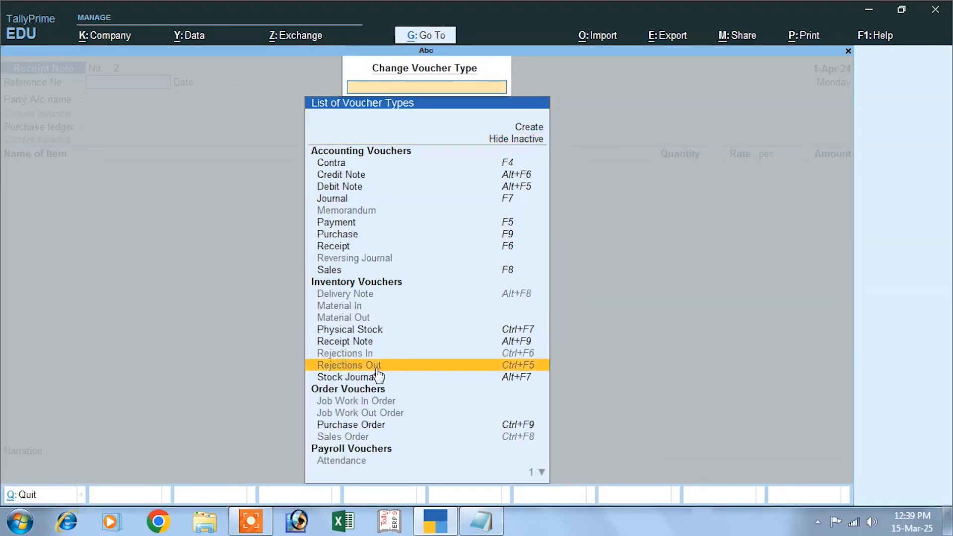
click(531, 367)
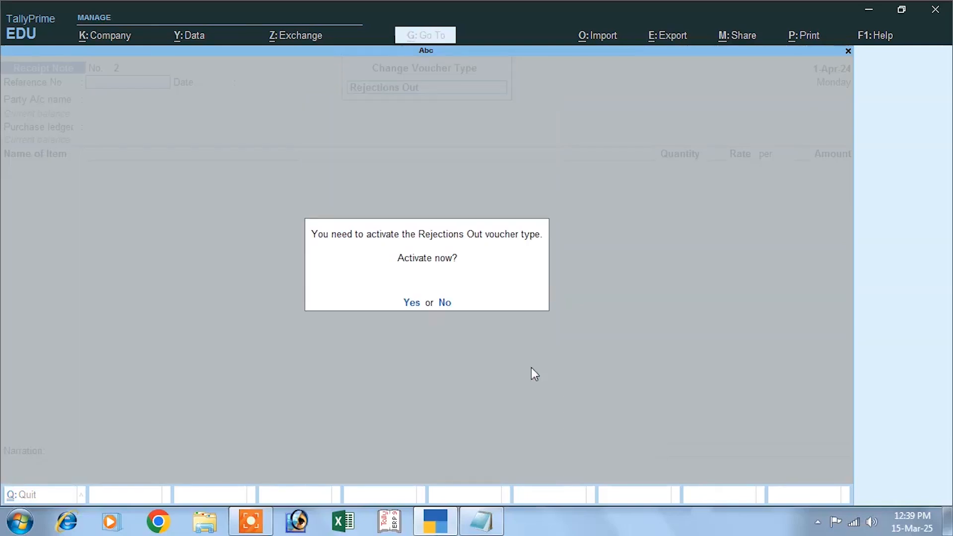
click(412, 304)
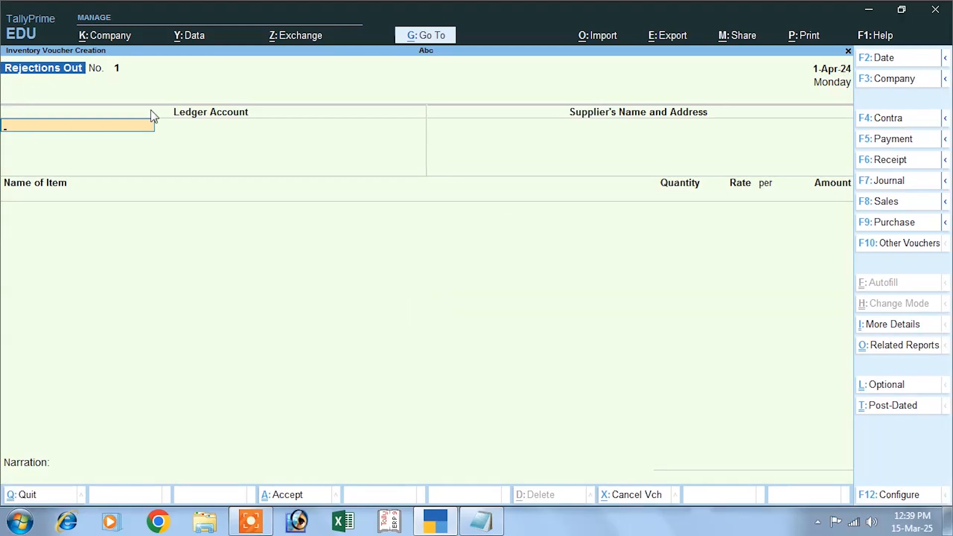
- Choose the supplier as the Rejections Out ledger account and accept the supplier's name and address
key(Down)
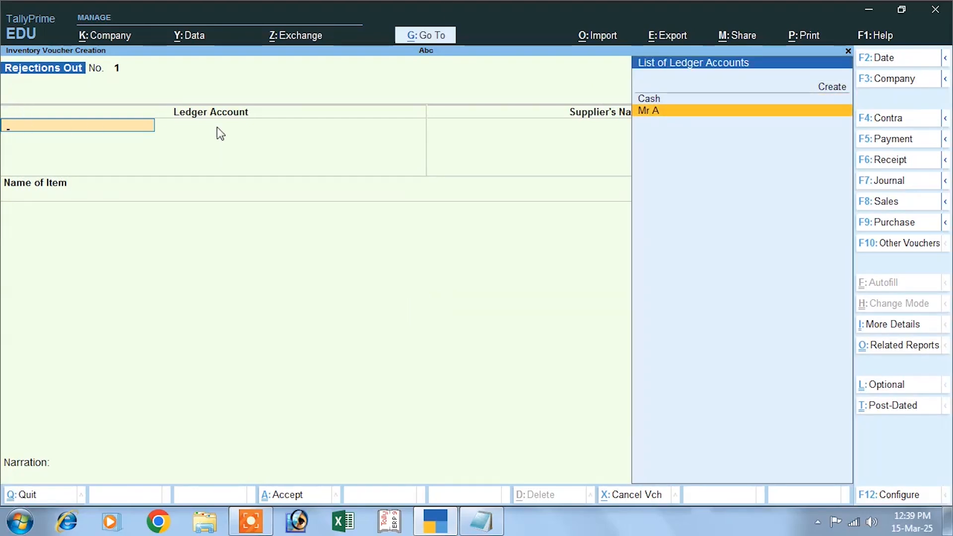
key(Return)
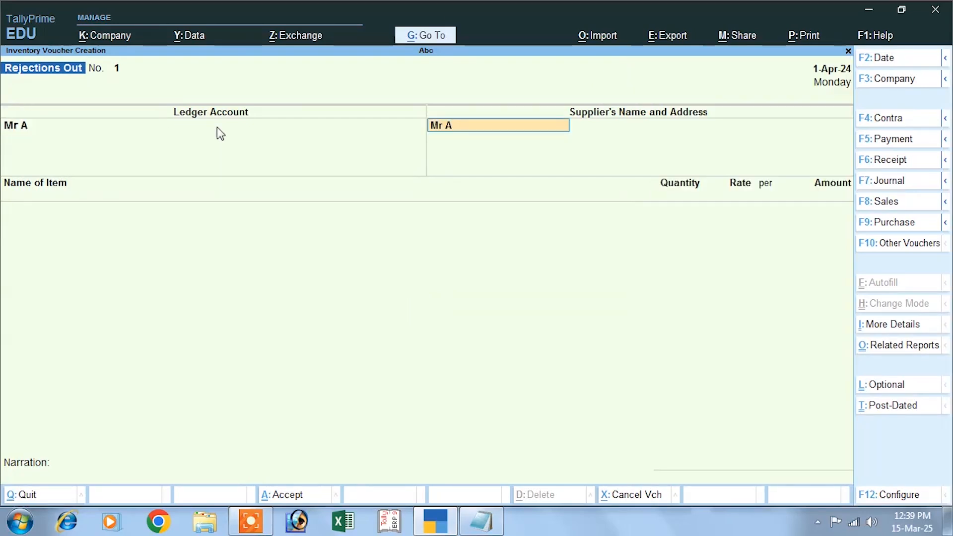
key(Return)
key(Return)
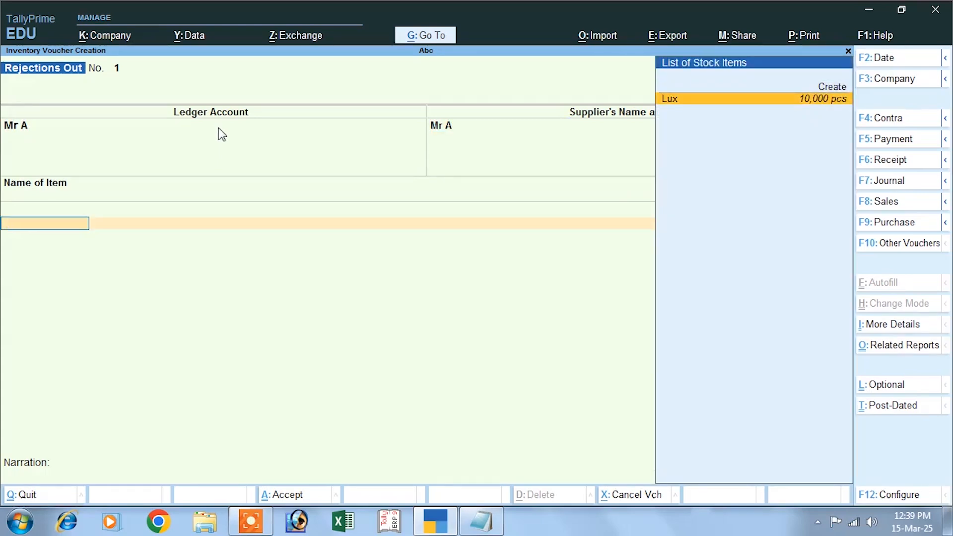
- Reject 100 pcs of Lux at 10.00 against tracking number 10, leave the narration blank, and save the Rejections Out voucher
key(Return)
key(Down)
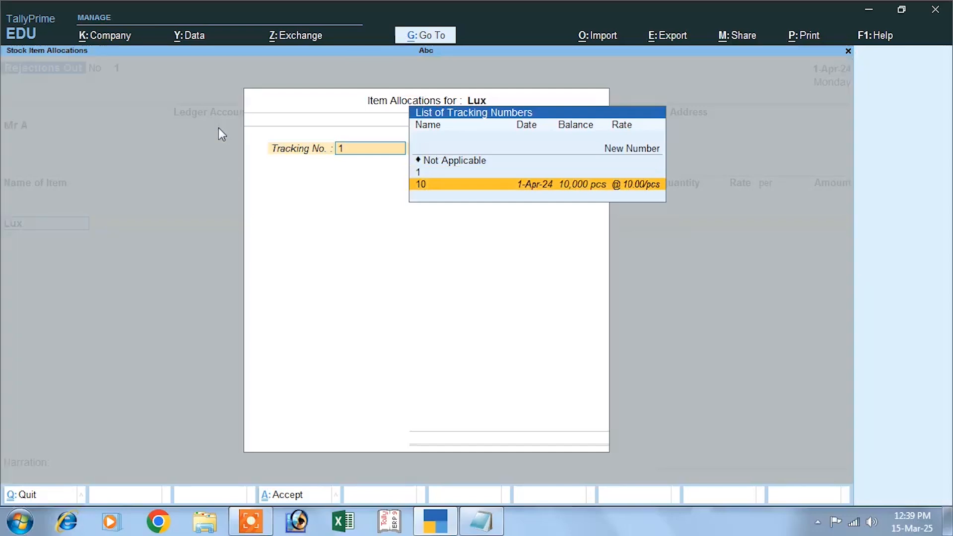
key(Return)
text(100)
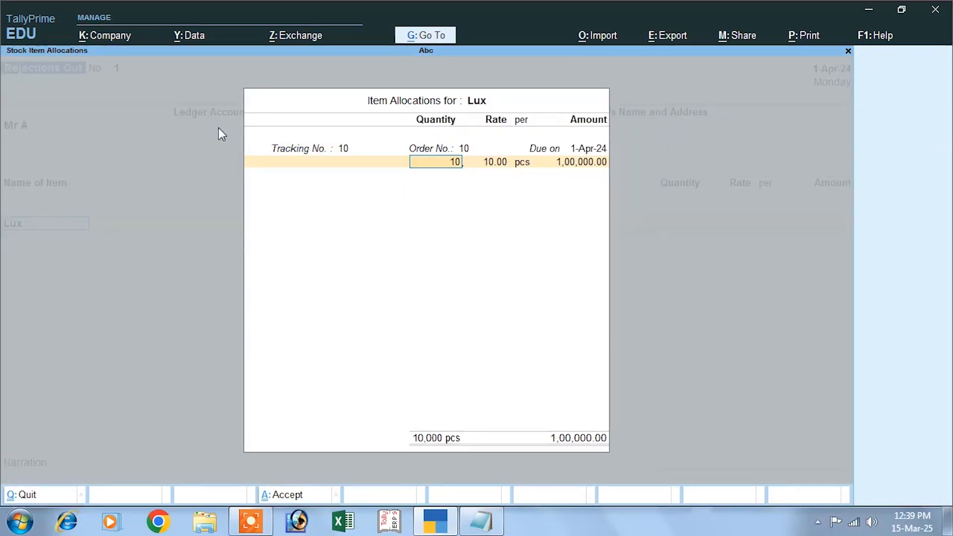
key(Return)
key(Return)
key(Return)
key(Return)
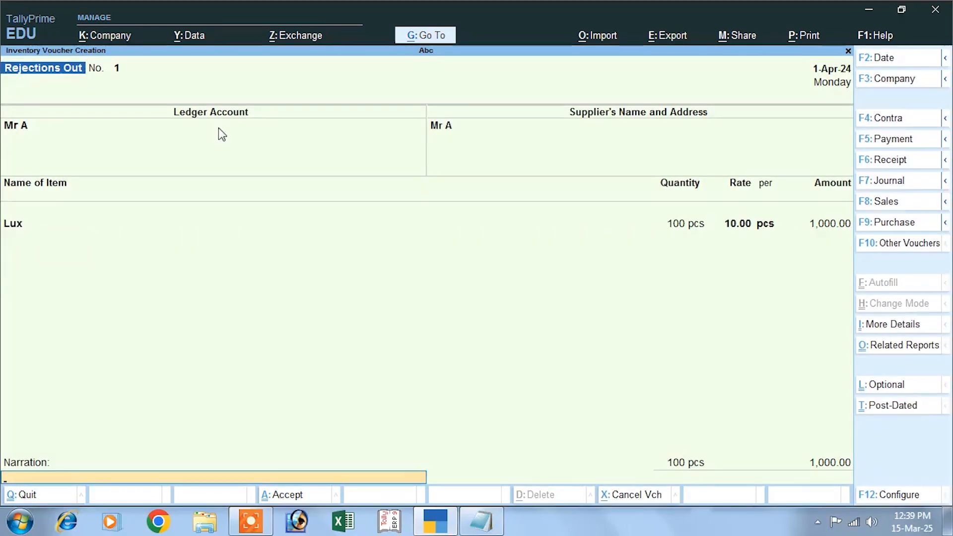
key(Return)
key(Return)
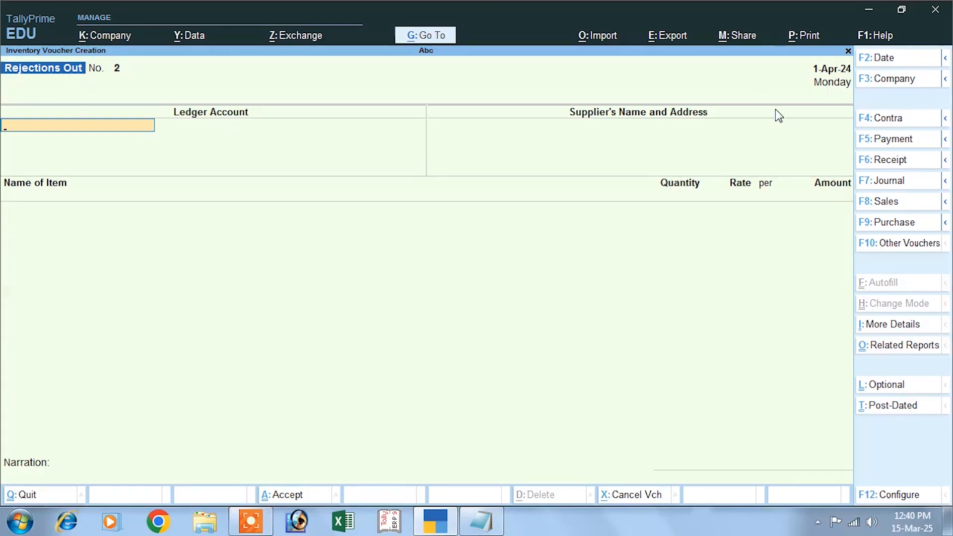
- Start a Purchase voucher with supplier invoice number 10, keep the date 1-Apr-24, and choose the supplier as the party account
click(889, 226)
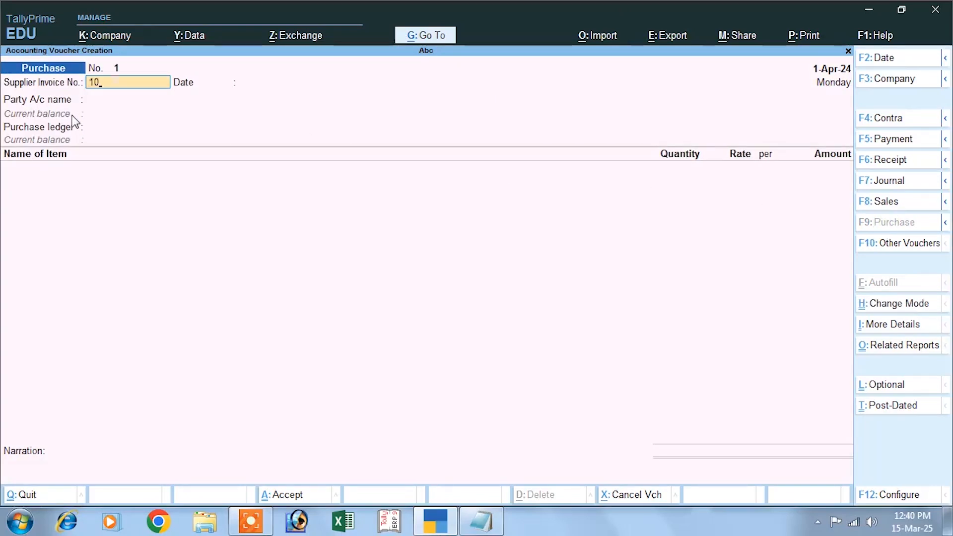
text(10)
key(Return)
key(Return)
key(Down)
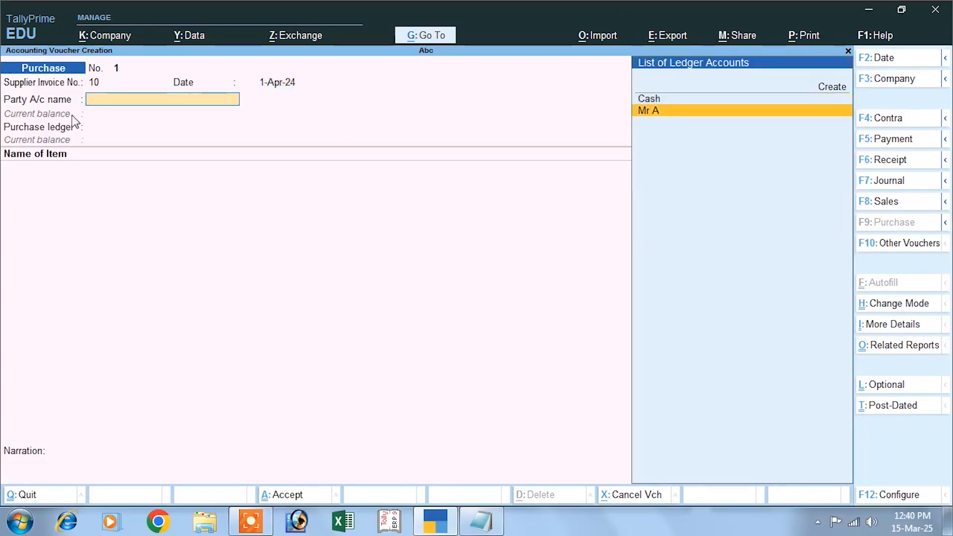
key(Return)
- Link the purchase to receipt note 10 dated 1-Apr-24 and leave the other receipt details blank
key(Down)
key(Return)
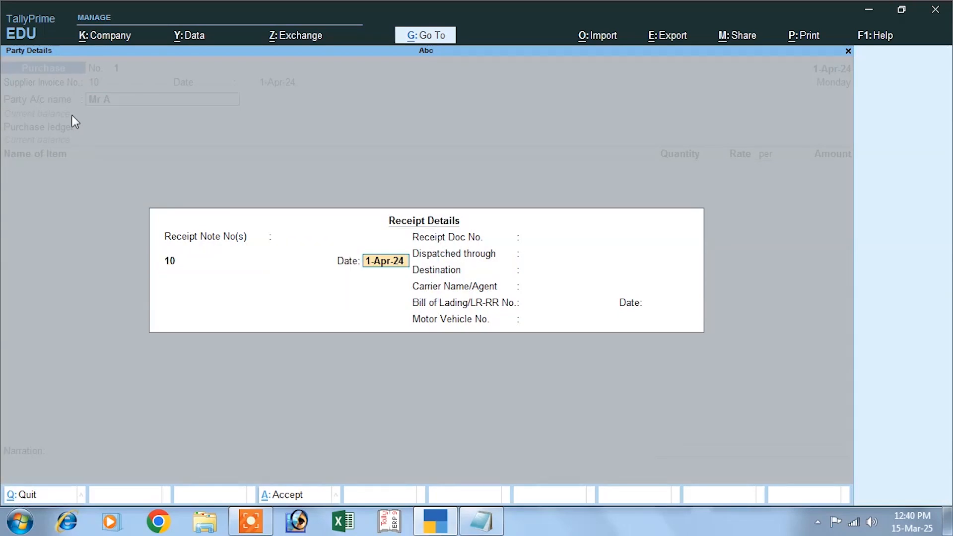
key(Return)
key(Return)
key(Return)
key(Return)
key(Return)
key(Return)
key(Return)
key(Return)
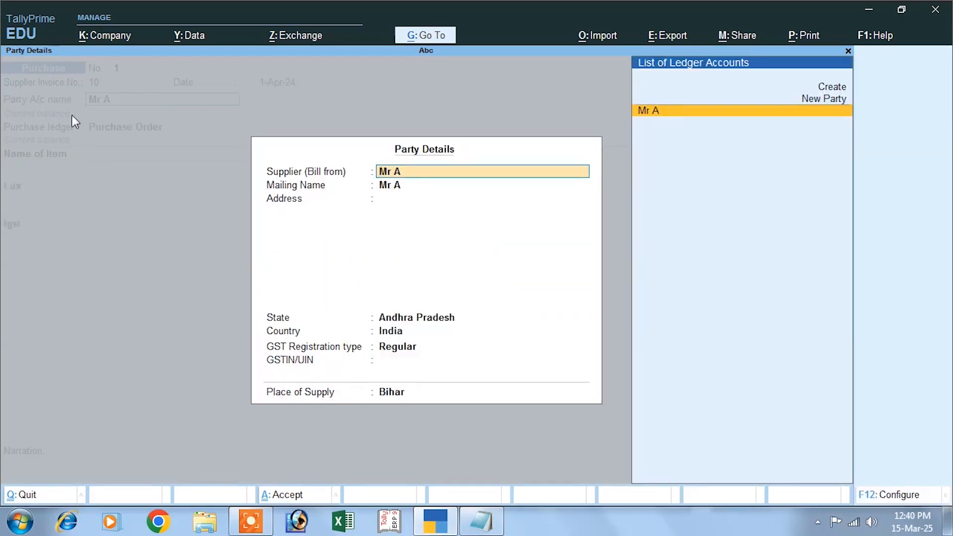
- Accept the supplier's party details in the purchase voucher, leaving the address and GSTIN/UIN blank
key(Return)
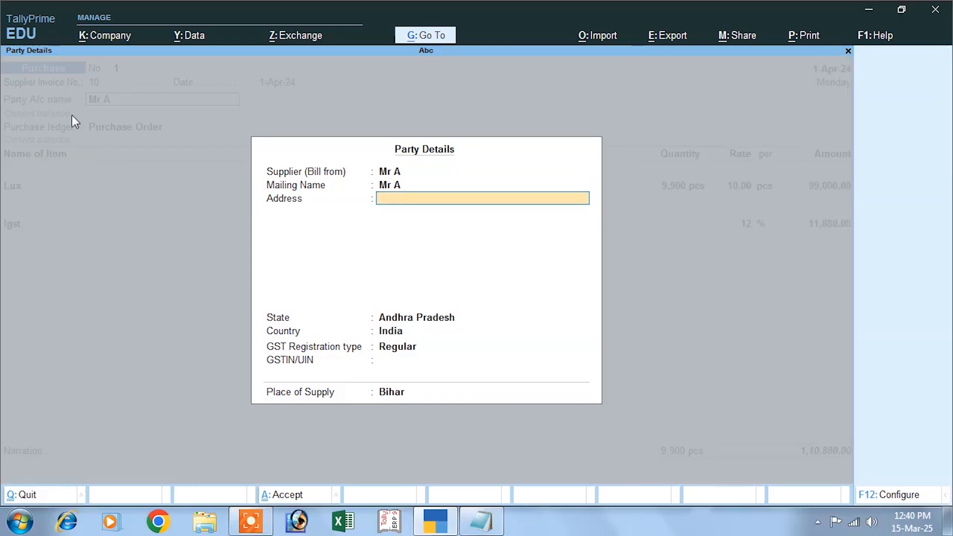
key(Return)
key(Return)
key(Return)
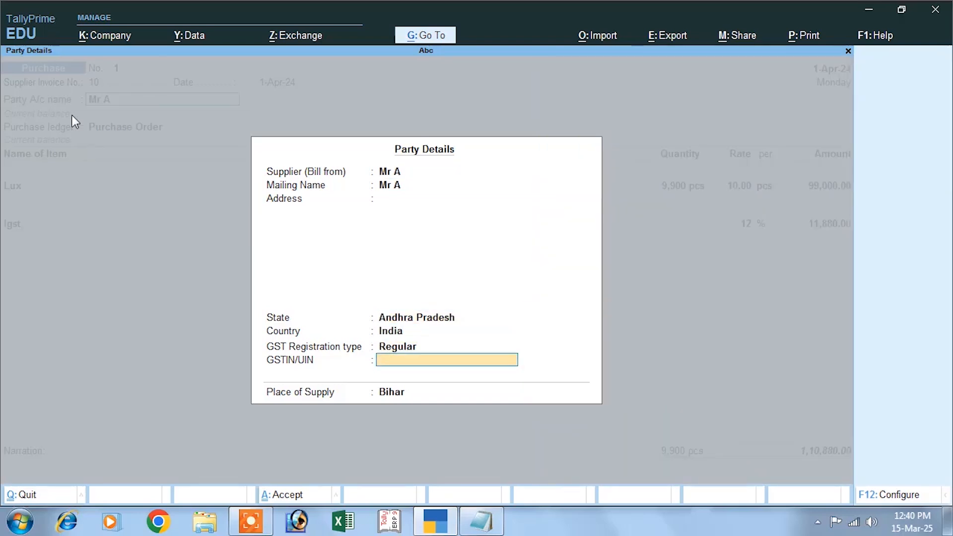
key(Return)
key(Return)
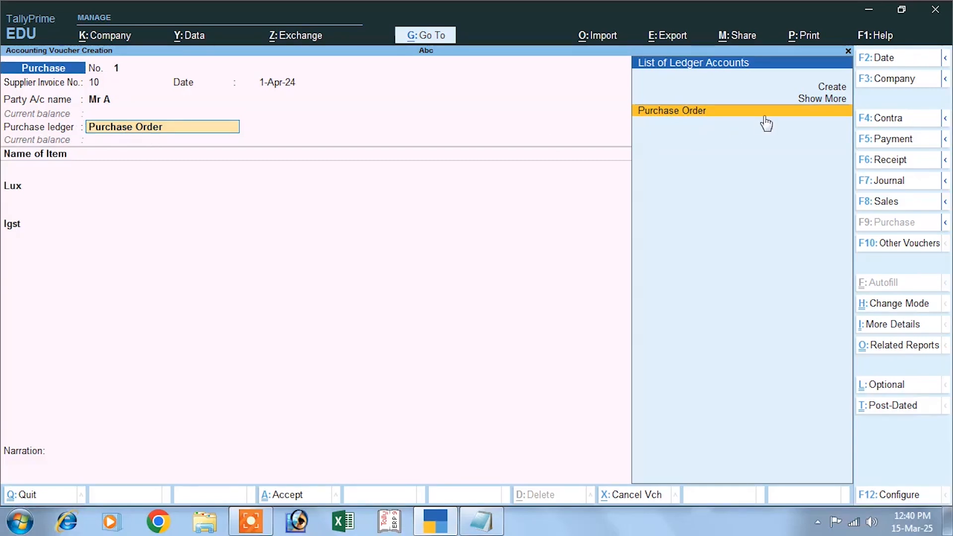
- Create a purchase ledger named Purchase under the Purchase Accounts group
click(828, 87)
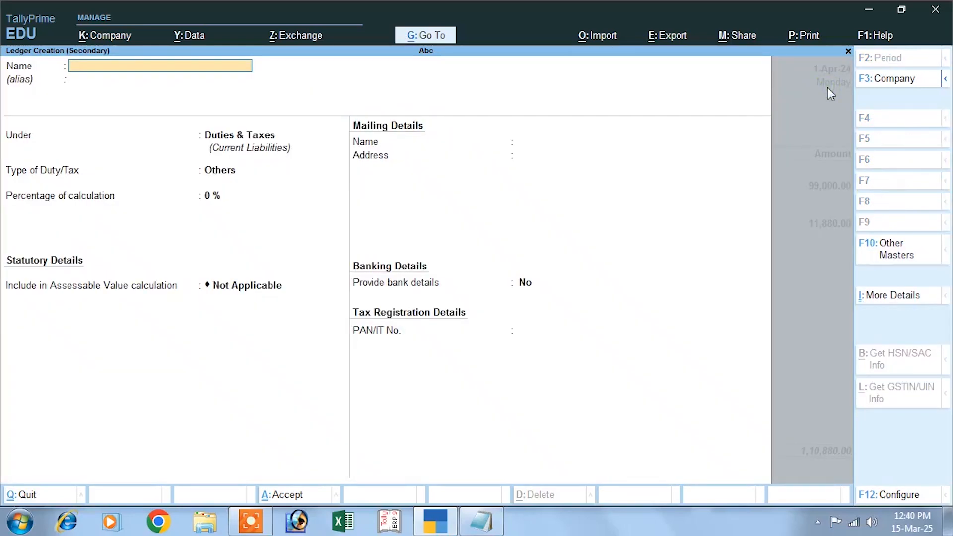
text(Purchase)
key(Return)
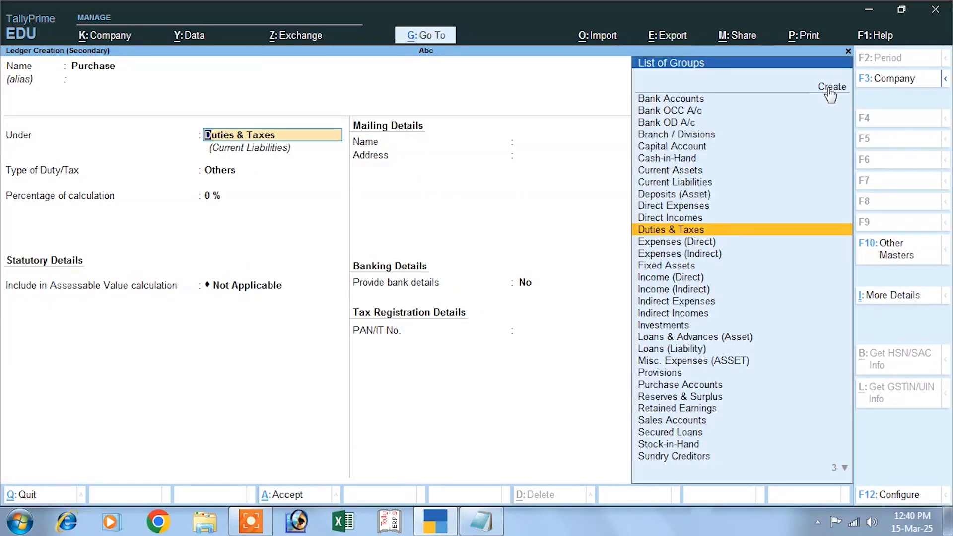
text(P)
key(Down)
key(Return)
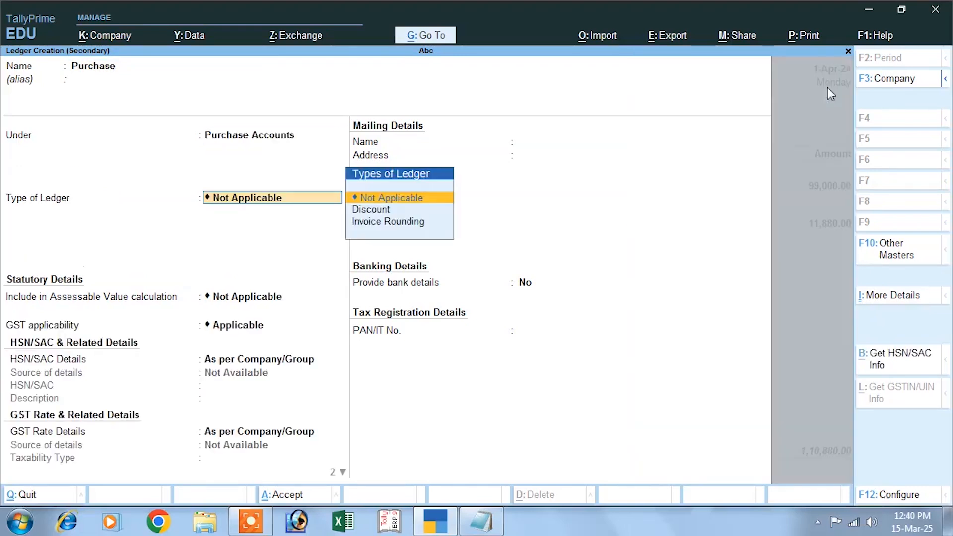
- Keep the Purchase ledger's GST defaults, set its type of supply to Goods, leave bank details at No, and save it
key(Return)
key(Return)
key(Return)
key(Return)
key(Return)
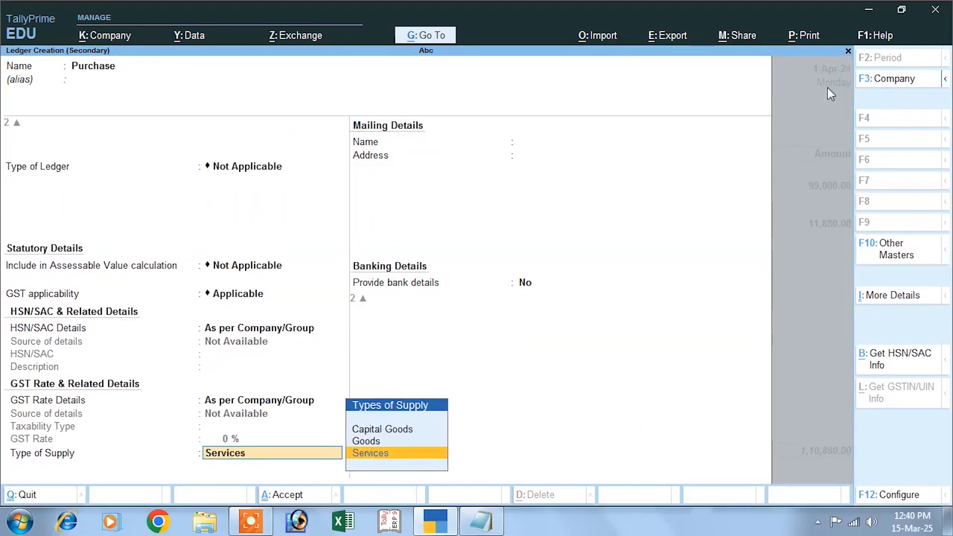
key(Up)
key(Return)
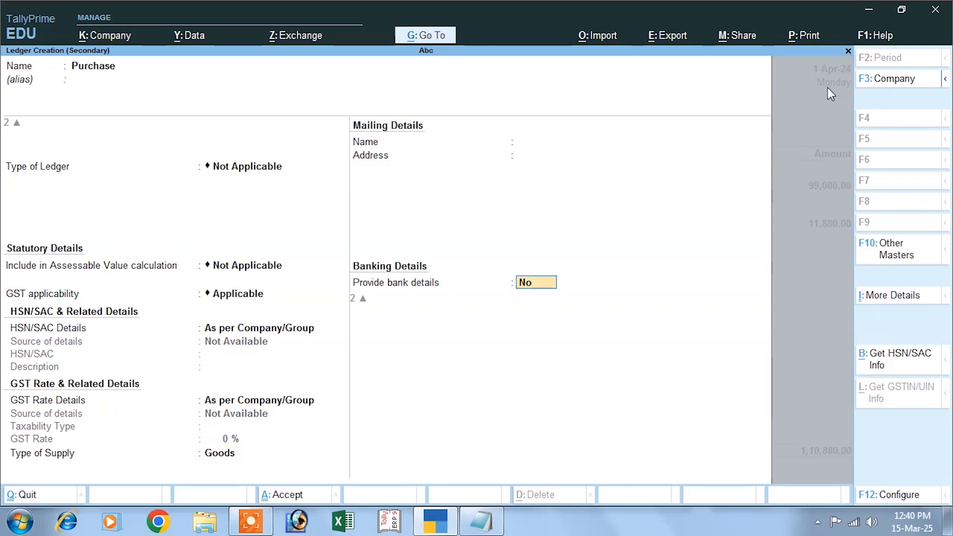
key(Return)
key(Return)
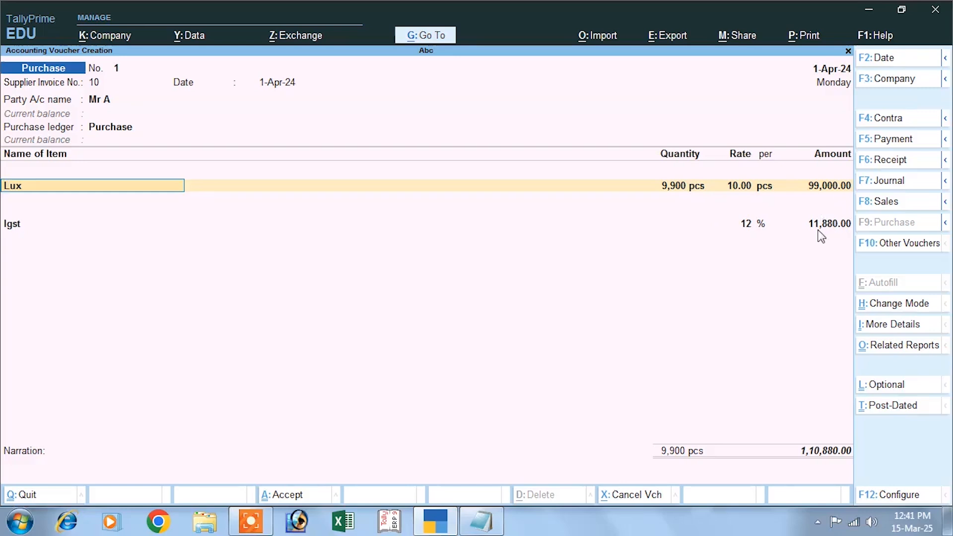
- Keep the Lux and 12% IGST lines in the purchase voucher and set Provide GST/e-Way Bill details to No
key(Down)
key(Down)
key(Down)
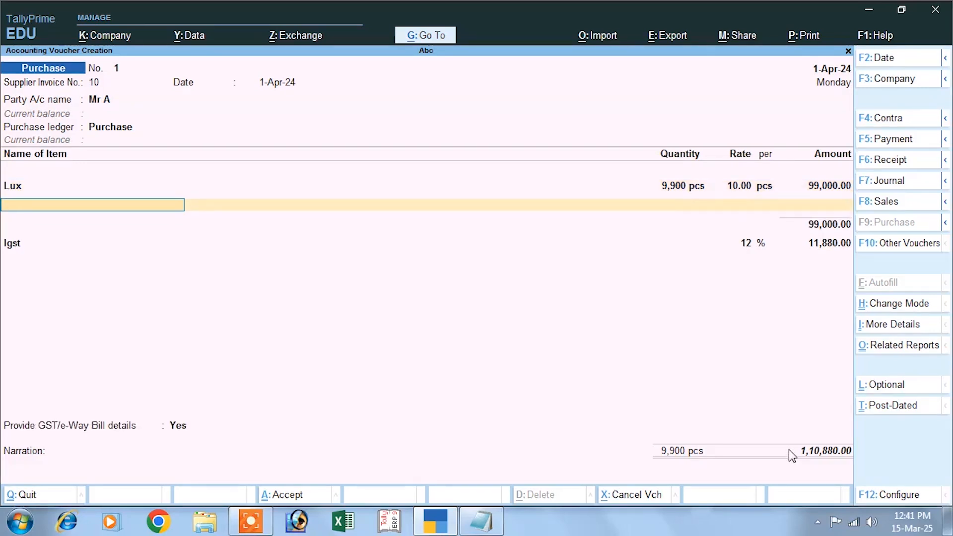
key(Return)
key(Up)
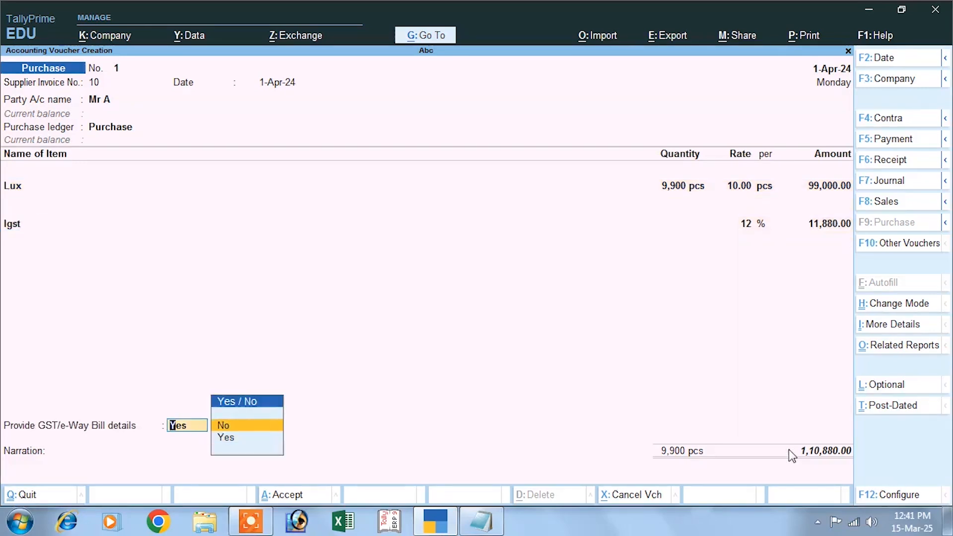
key(Return)
key(Return)
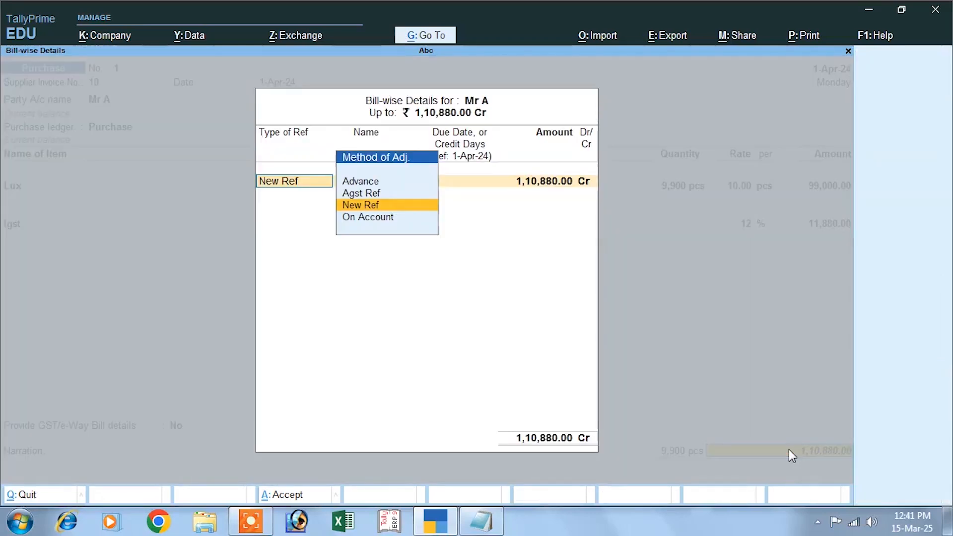
- Allocate the supplier's full 1,10,880.00 credit to new reference 10 and save the purchase voucher without narration
key(Return)
key(Return)
key(Return)
key(Return)
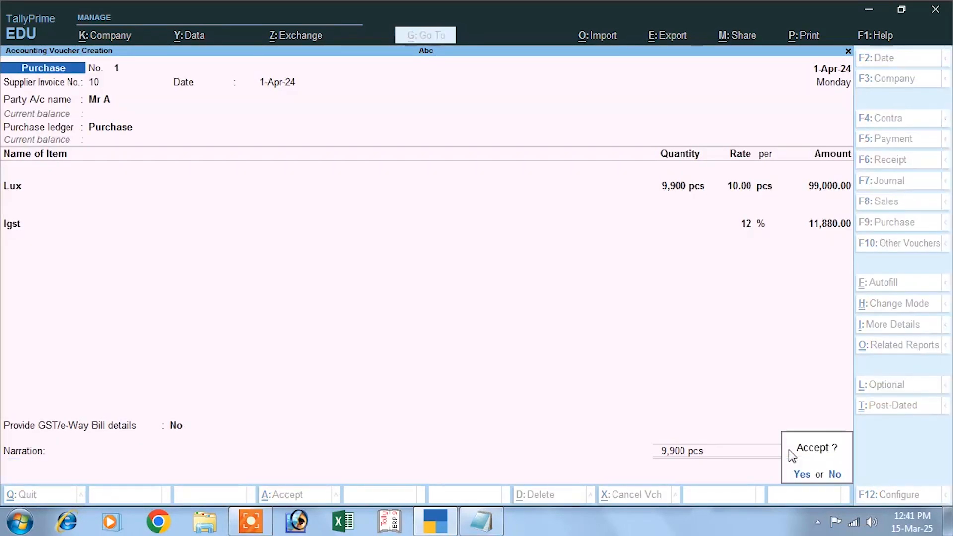
key(Return)
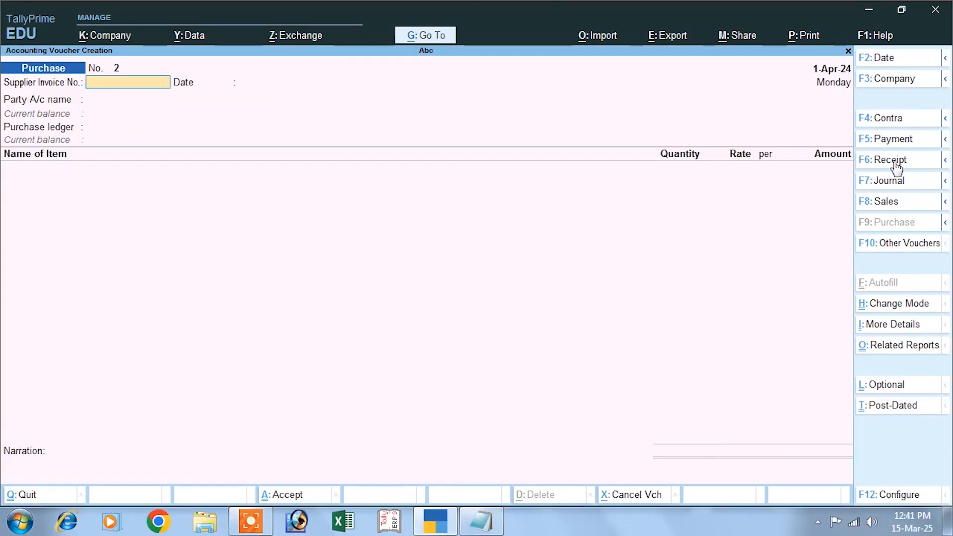
- Start a payment voucher and debit the supplier's ledger with 110880
click(883, 140)
key(Down)
key(Return)
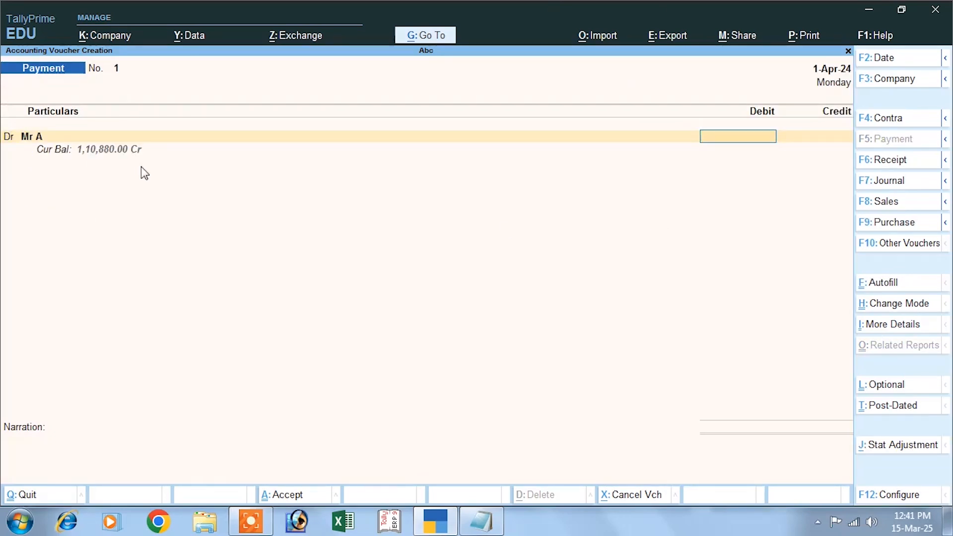
text(110880)
key(Return)
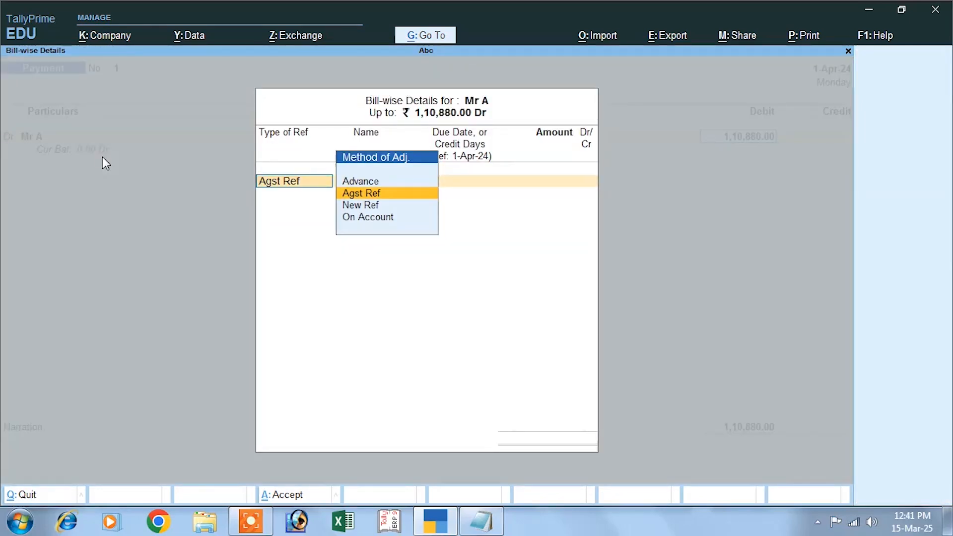
- Allocate the whole payment as Agst Ref to the supplier's pending bill 10
click(354, 196)
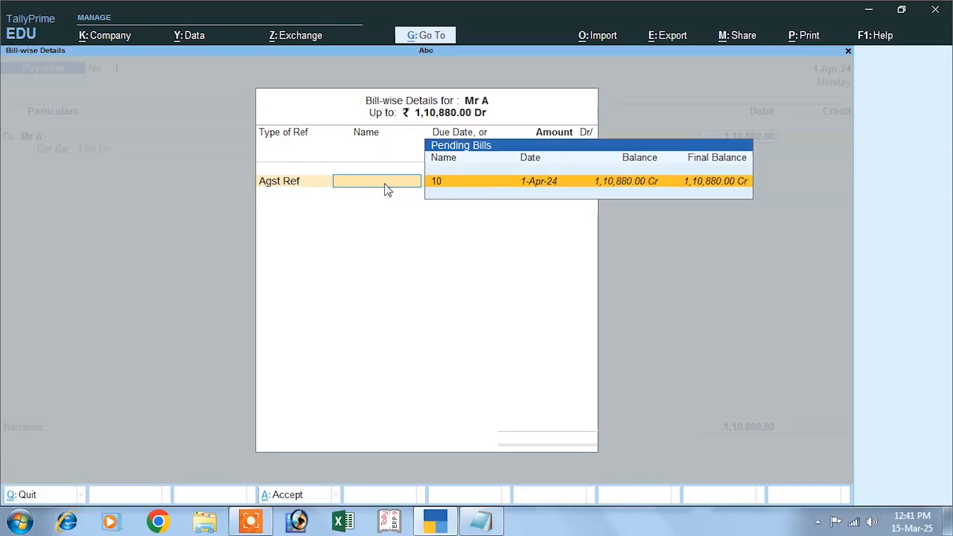
click(457, 170)
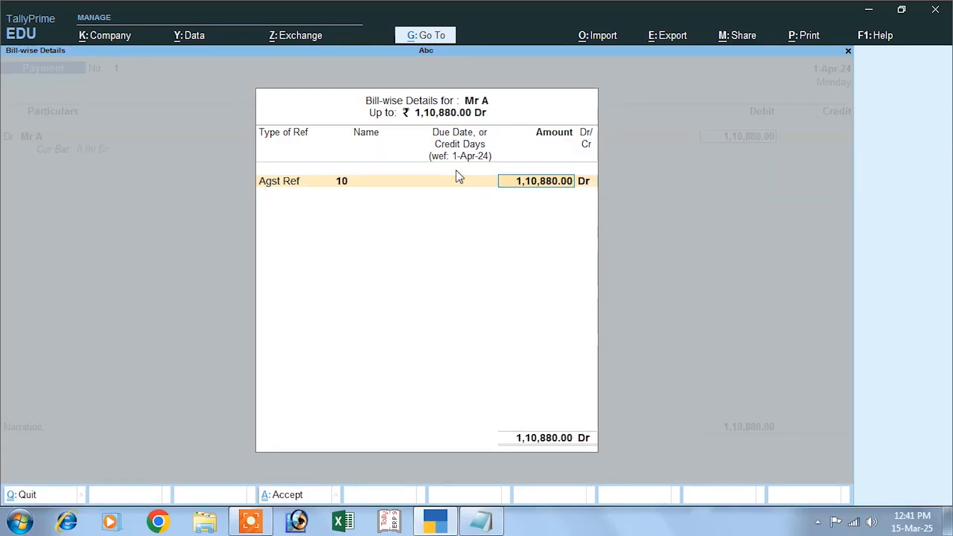
key(Return)
key(Return)
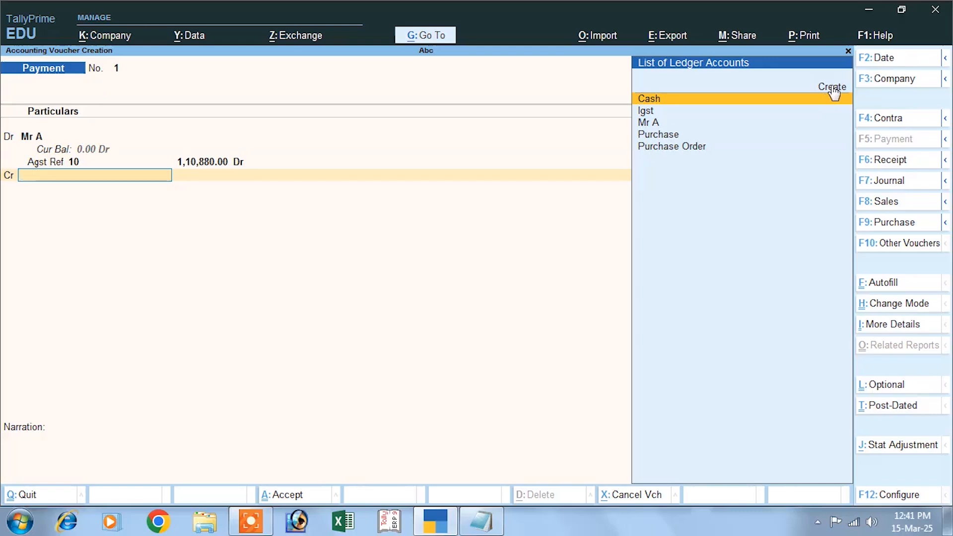
- Credit Cash with 1,10,880.00 and save the payment voucher with the narration left blank
click(652, 99)
key(Return)
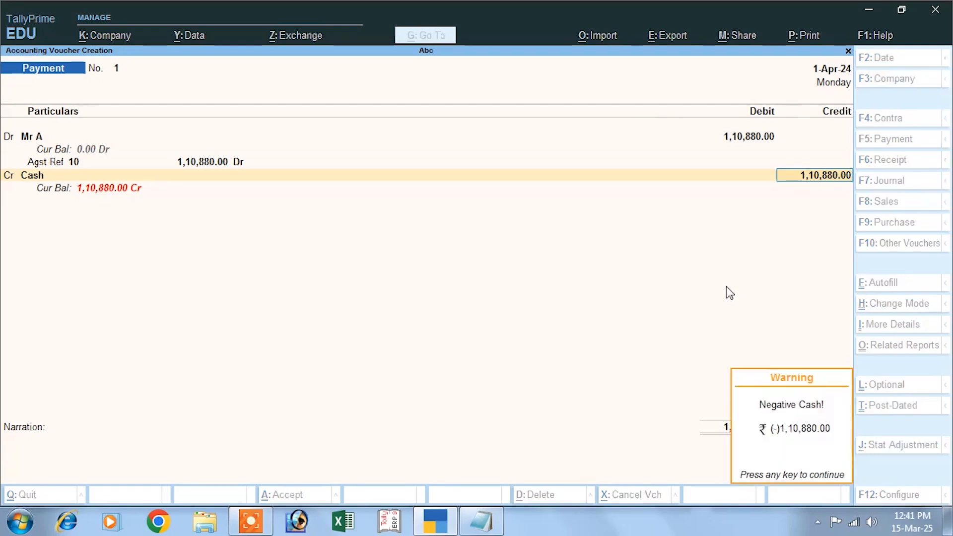
key(Return)
key(Return)
key(Return)
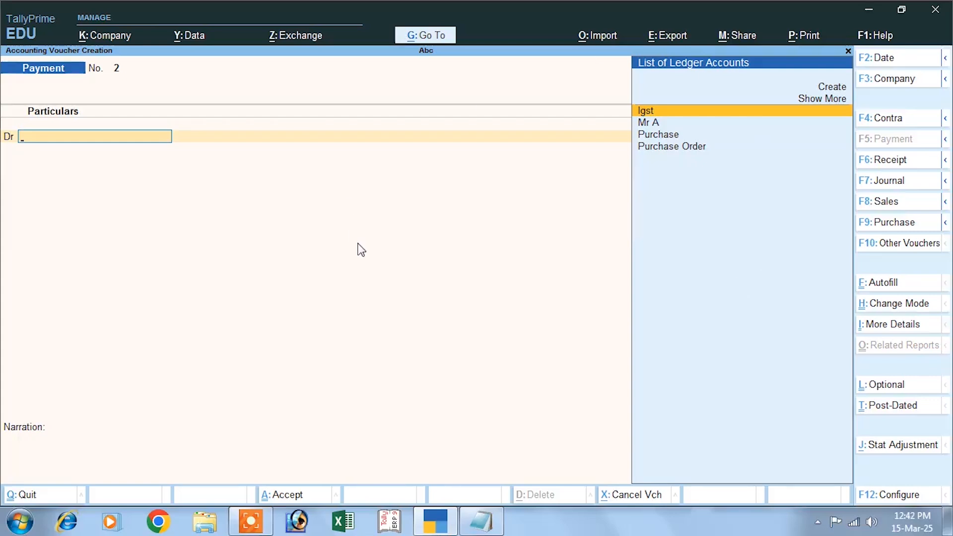
- Review the vouchers recorded for 1-Apr-24 in the Day Book and return to the Gateway of Tally
key(Escape)
click(615, 247)
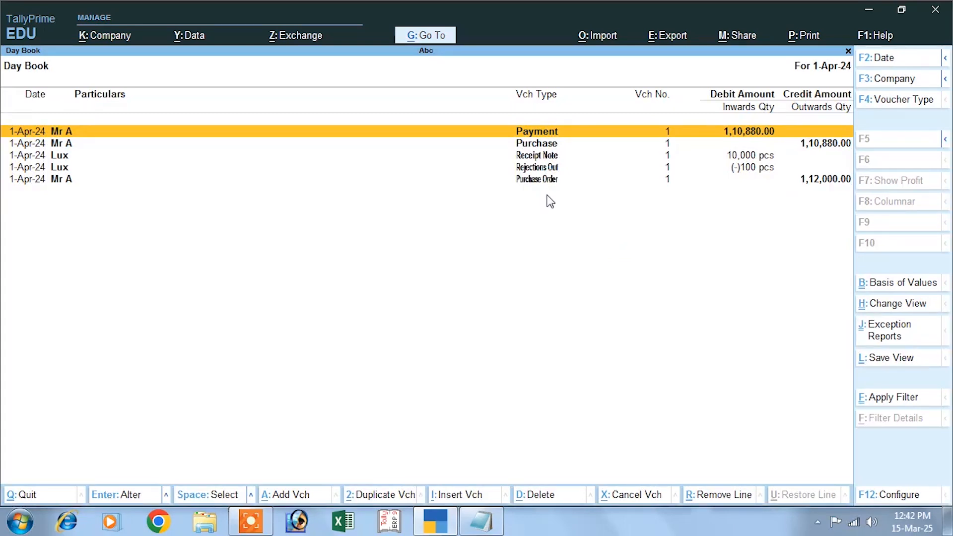
key(Escape)
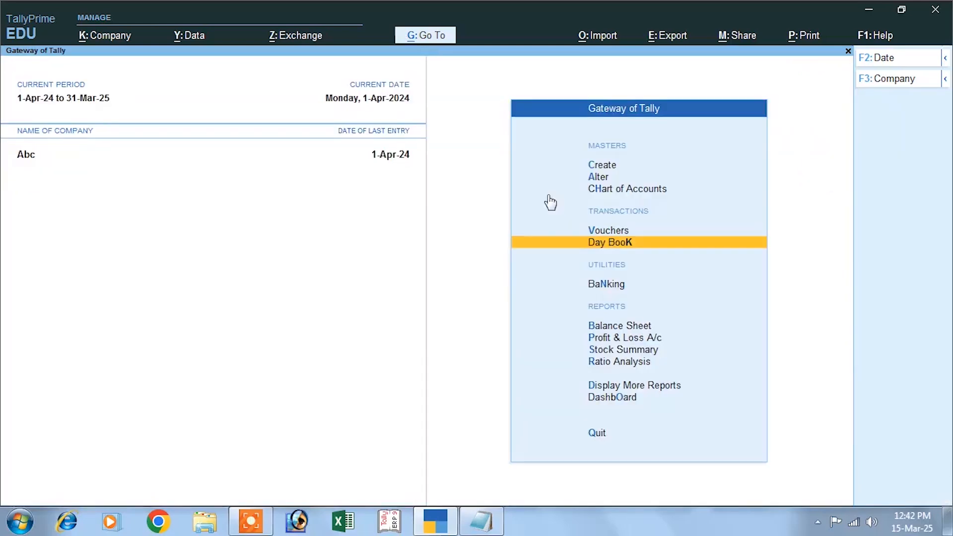